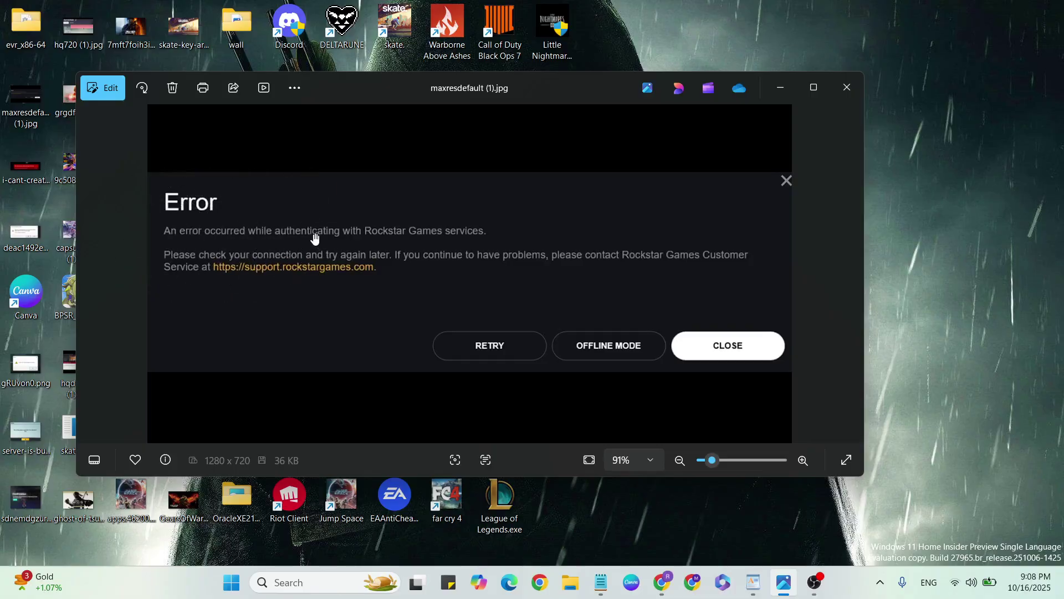
Close the Rockstar Games authentication error screenshot in Photos
{"action": "left_click", "coordinate": [505, 239]}
{"action": "left_click", "coordinate": [729, 346]}
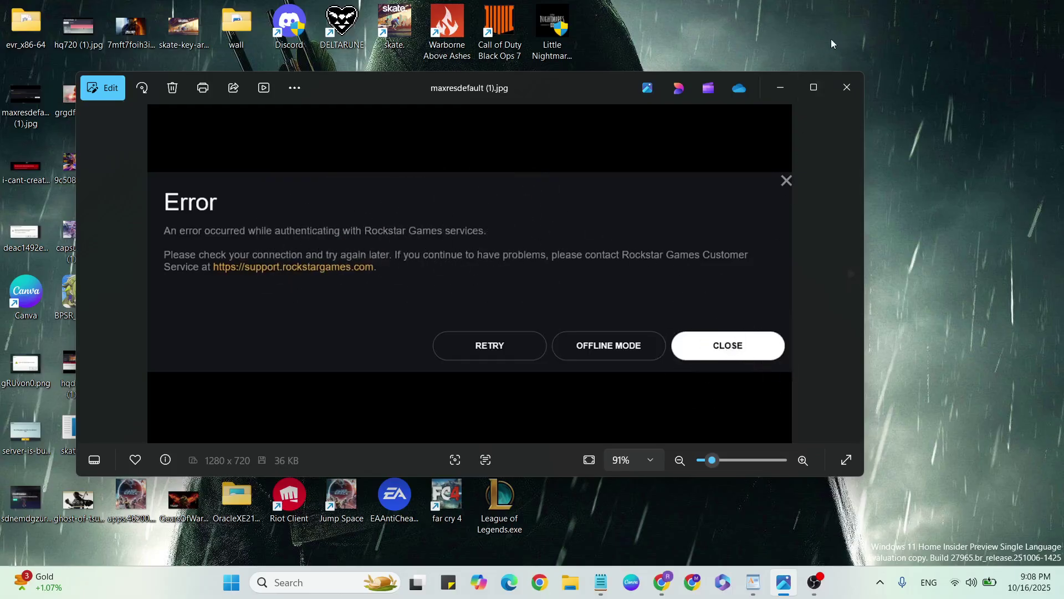
{"action": "left_click", "coordinate": [847, 87]}
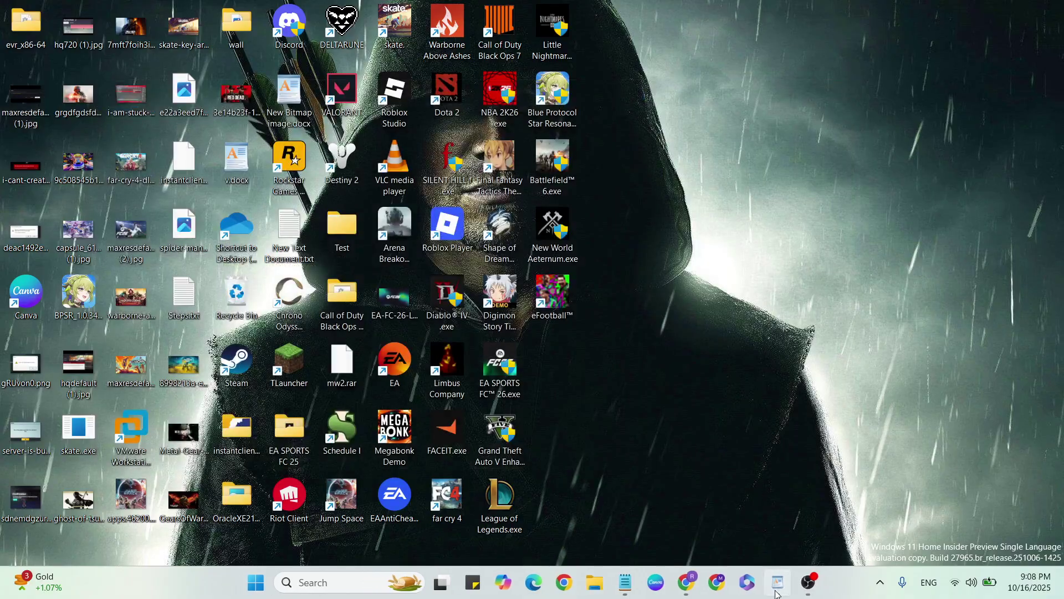
{"action": "left_click", "coordinate": [776, 586]}
{"action": "left_click", "coordinate": [396, 286]}
{"action": "left_click", "coordinate": [508, 266]}
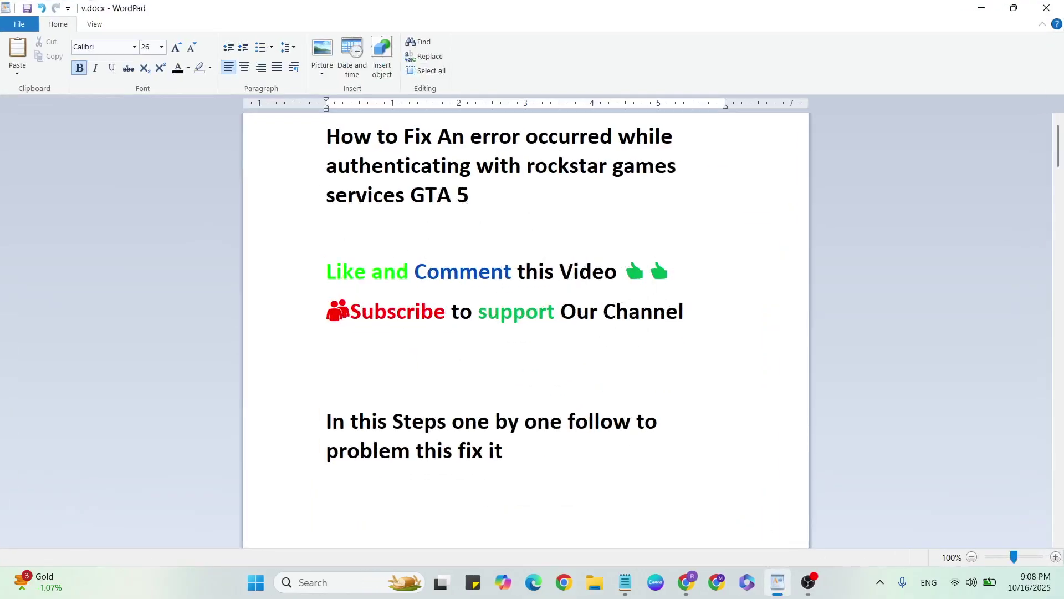
{"action": "left_click", "coordinate": [354, 325]}
{"action": "left_click", "coordinate": [526, 304]}
{"action": "left_click", "coordinate": [664, 309]}
{"action": "left_click", "coordinate": [505, 413]}
{"action": "left_click", "coordinate": [464, 475]}
{"action": "left_click", "coordinate": [506, 464]}
{"action": "scroll", "coordinate": [437, 499], "scroll_direction": "down", "scroll_amount": 1}
{"action": "scroll", "coordinate": [438, 499], "scroll_direction": "down", "scroll_amount": 1}
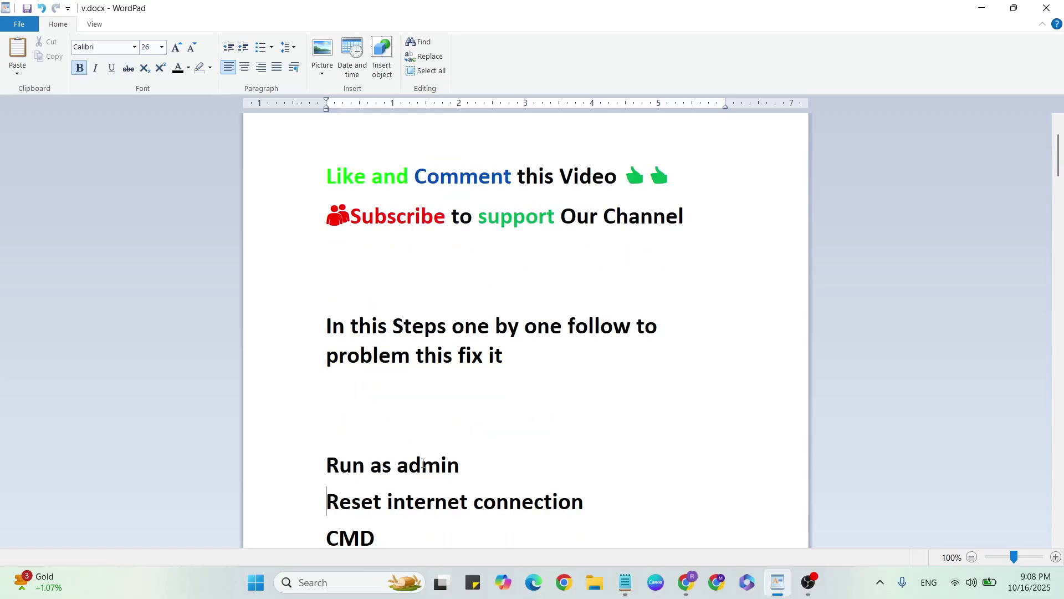
{"action": "left_click", "coordinate": [332, 466]}
{"action": "key", "text": "super+d"}
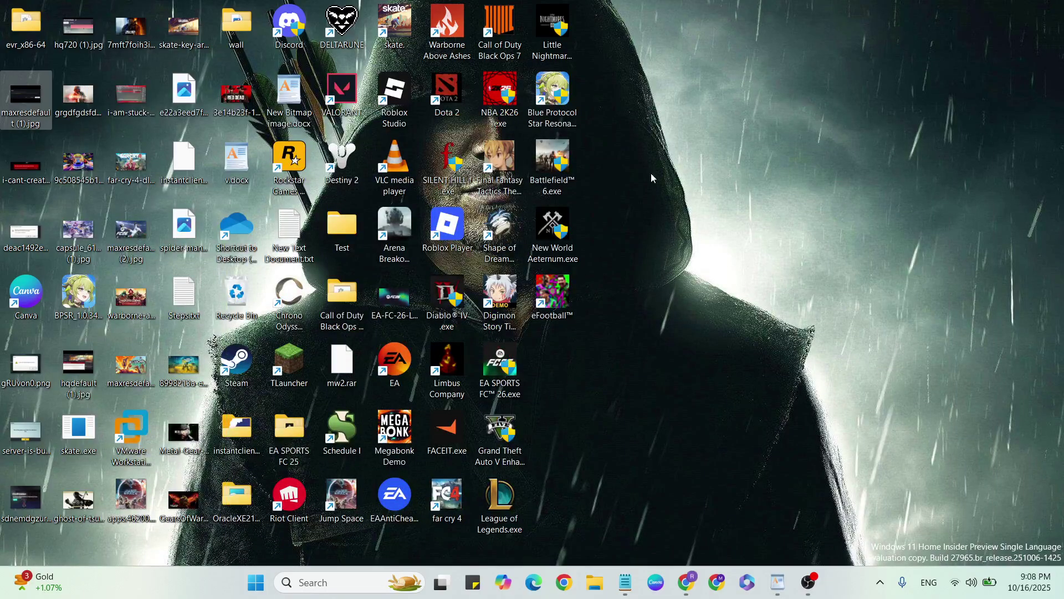
Open the Compatibility properties of the Rockstar Games Launcher shortcut
{"action": "left_click", "coordinate": [293, 169]}
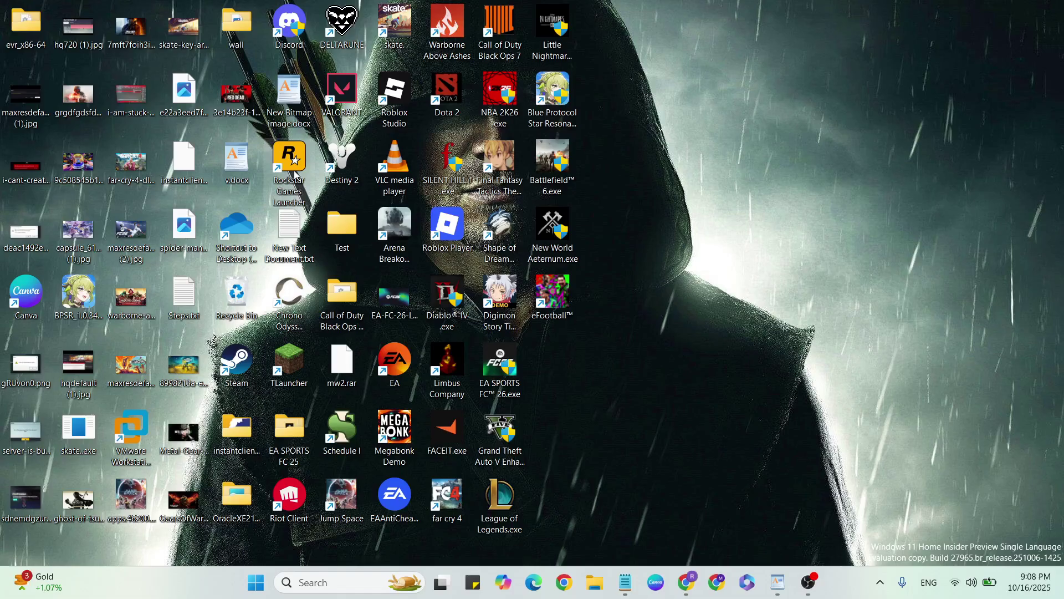
{"action": "right_click", "coordinate": [293, 169]}
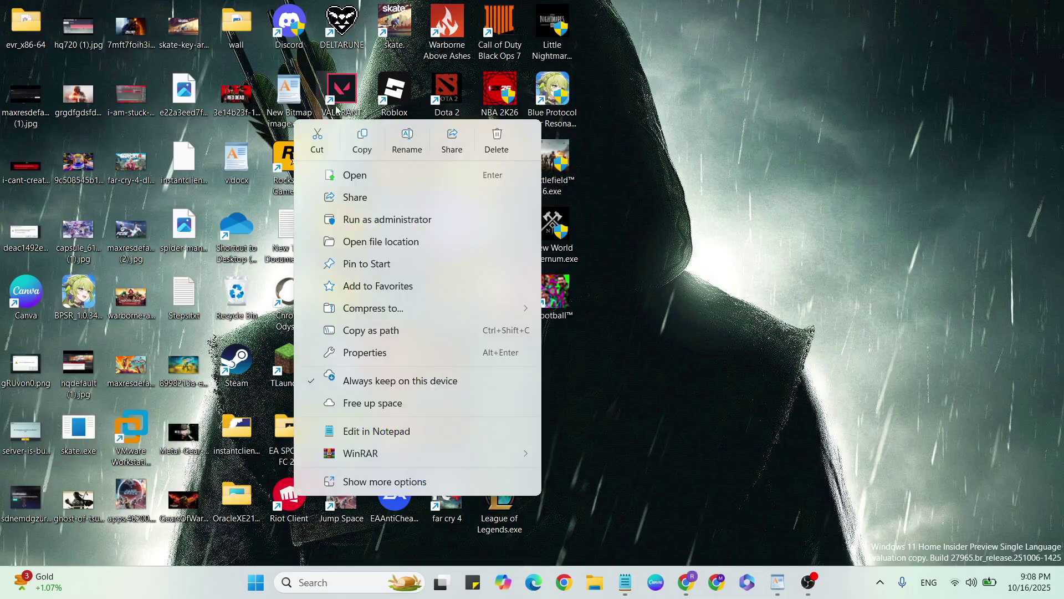
{"action": "left_click", "coordinate": [385, 357]}
{"action": "left_click", "coordinate": [461, 217]}
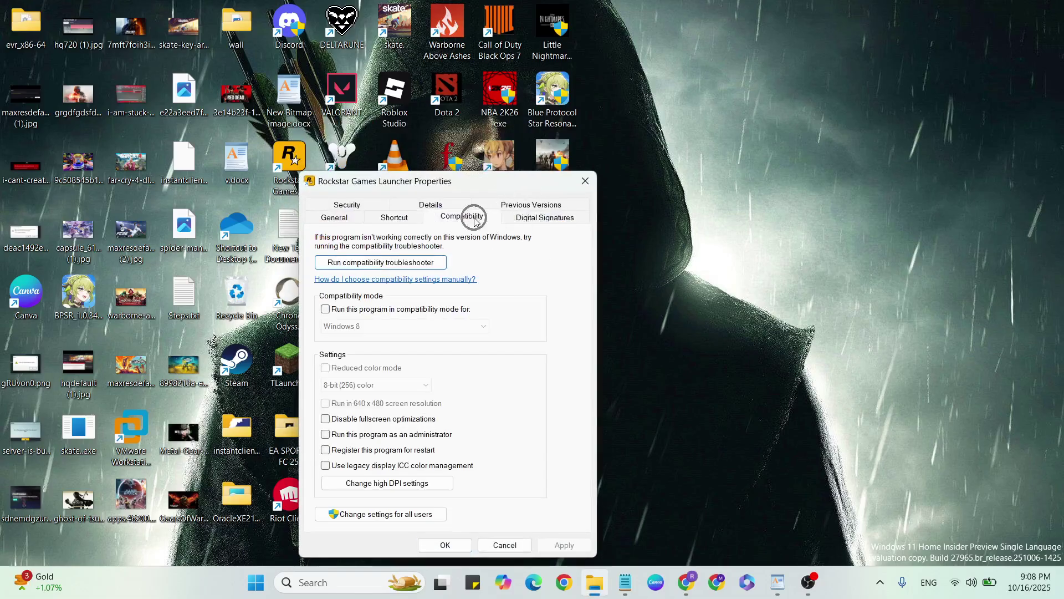
Enable Windows 8 compatibility mode and Run as administrator, then apply and confirm
{"action": "left_click", "coordinate": [386, 309]}
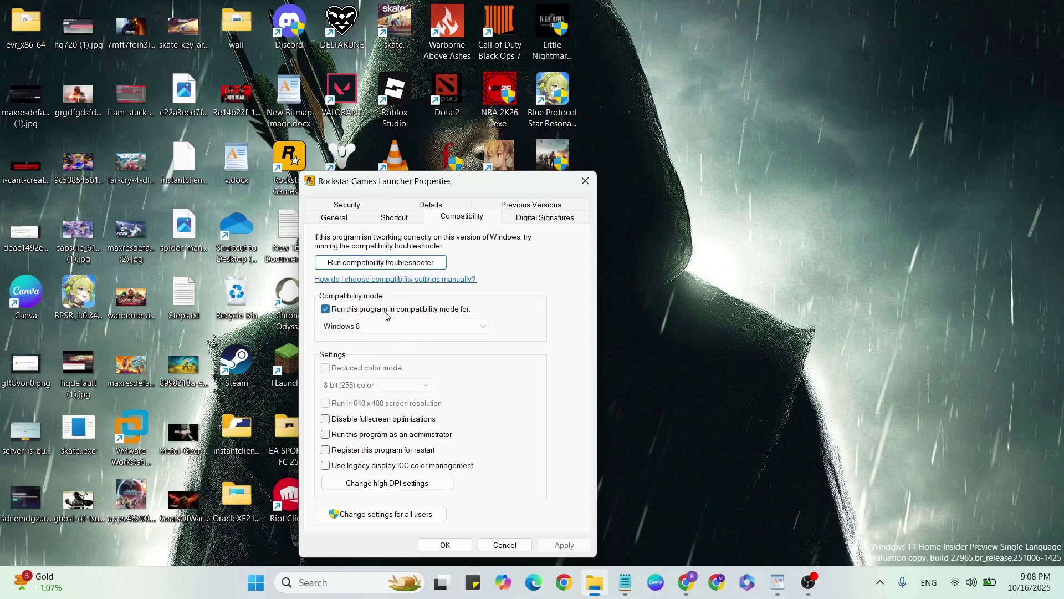
{"action": "left_click", "coordinate": [363, 435]}
{"action": "left_click", "coordinate": [564, 544]}
{"action": "left_click", "coordinate": [504, 544]}
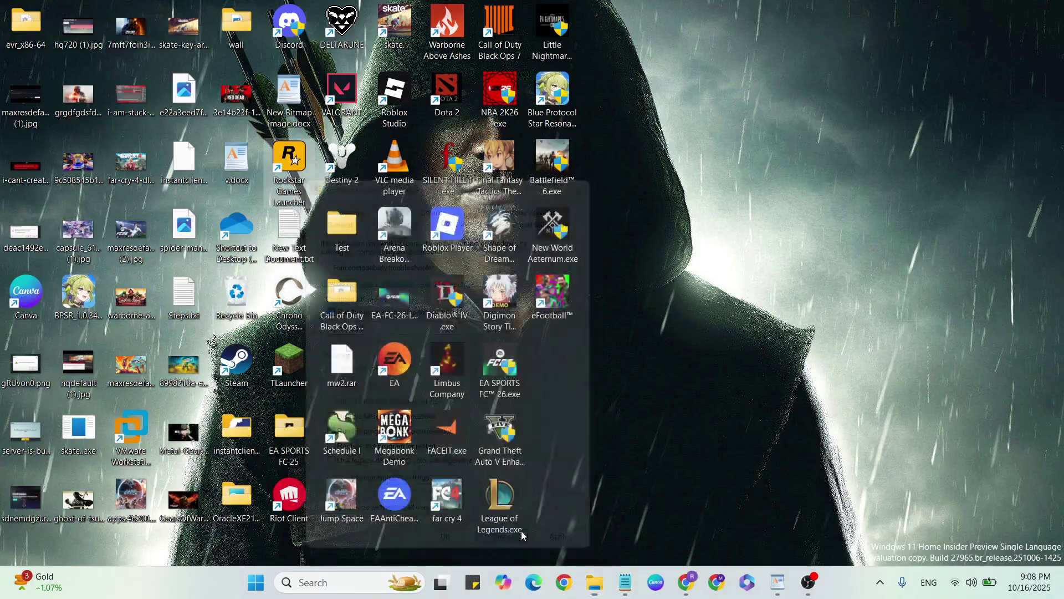
{"action": "left_click", "coordinate": [778, 582]}
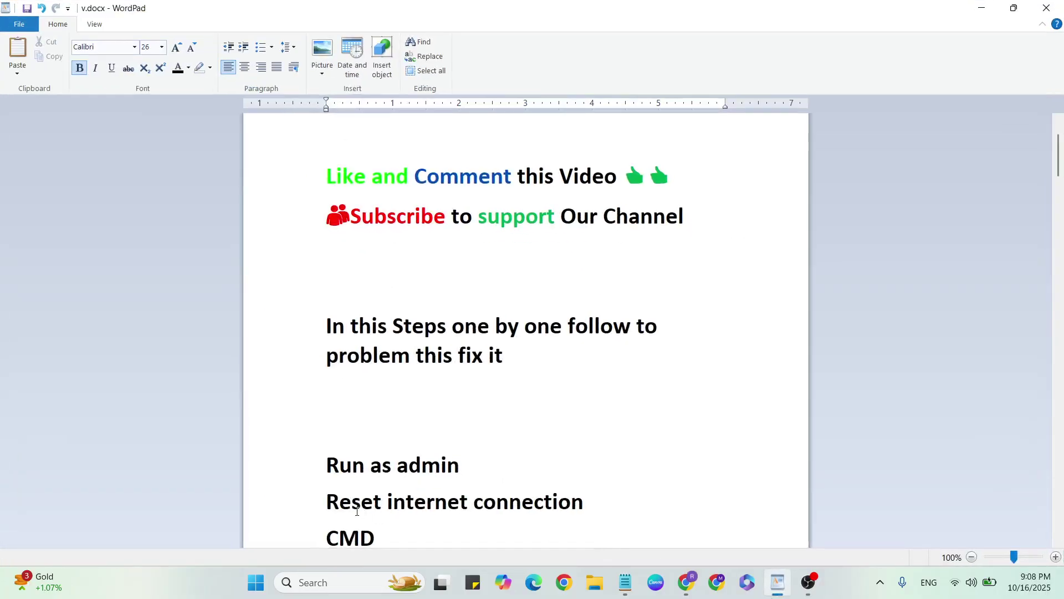
{"action": "key", "text": "super+d"}
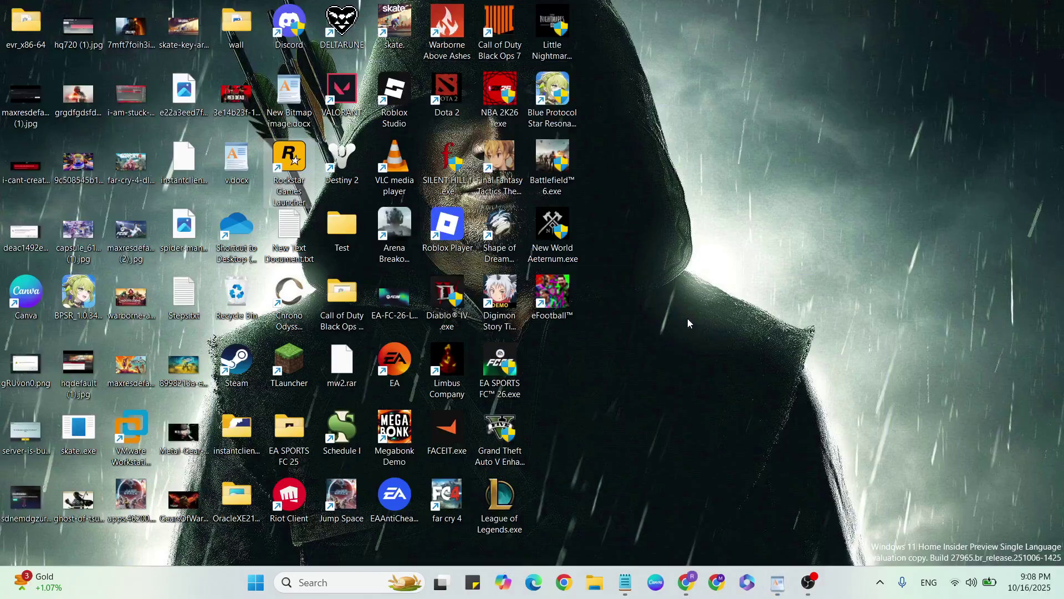
Search for 'sett' and open the Settings app
{"action": "left_click", "coordinate": [333, 583]}
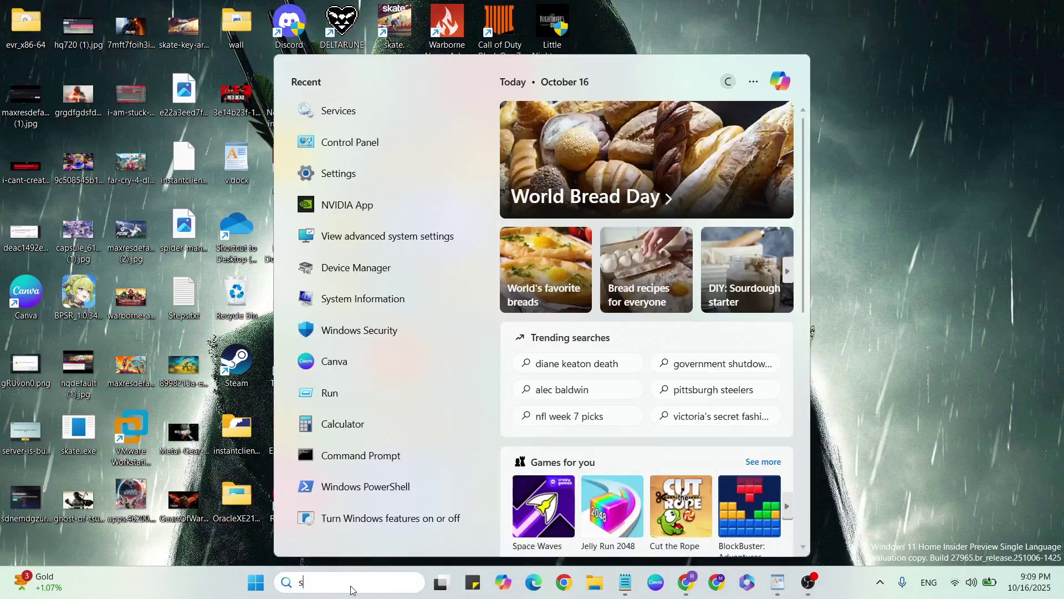
{"action": "type", "text": "sett"}
{"action": "left_click", "coordinate": [349, 154]}
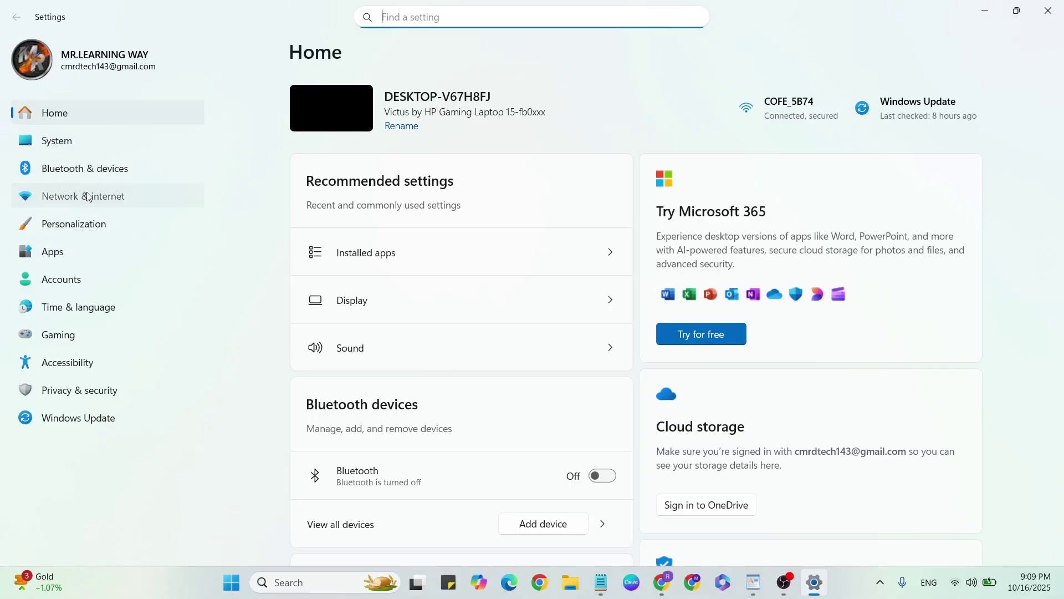
Reset all network adapters from Advanced network settings > Network reset, confirming Yes
{"action": "left_click", "coordinate": [86, 196]}
{"action": "scroll", "coordinate": [532, 208], "scroll_direction": "down", "scroll_amount": 1}
{"action": "scroll", "coordinate": [482, 499], "scroll_direction": "up", "scroll_amount": 1}
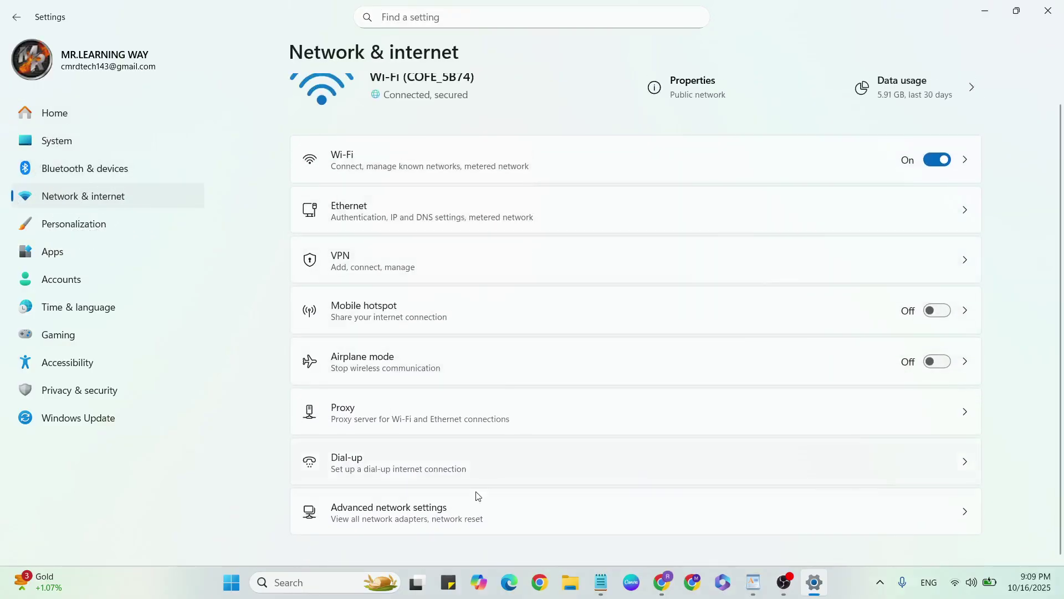
{"action": "left_click", "coordinate": [455, 527]}
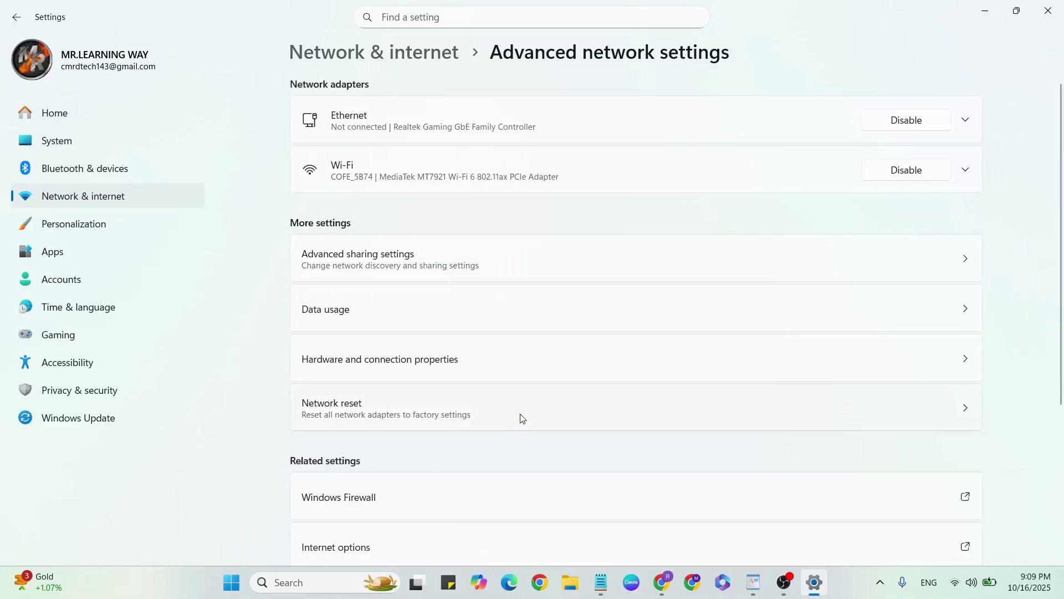
{"action": "left_click", "coordinate": [555, 406]}
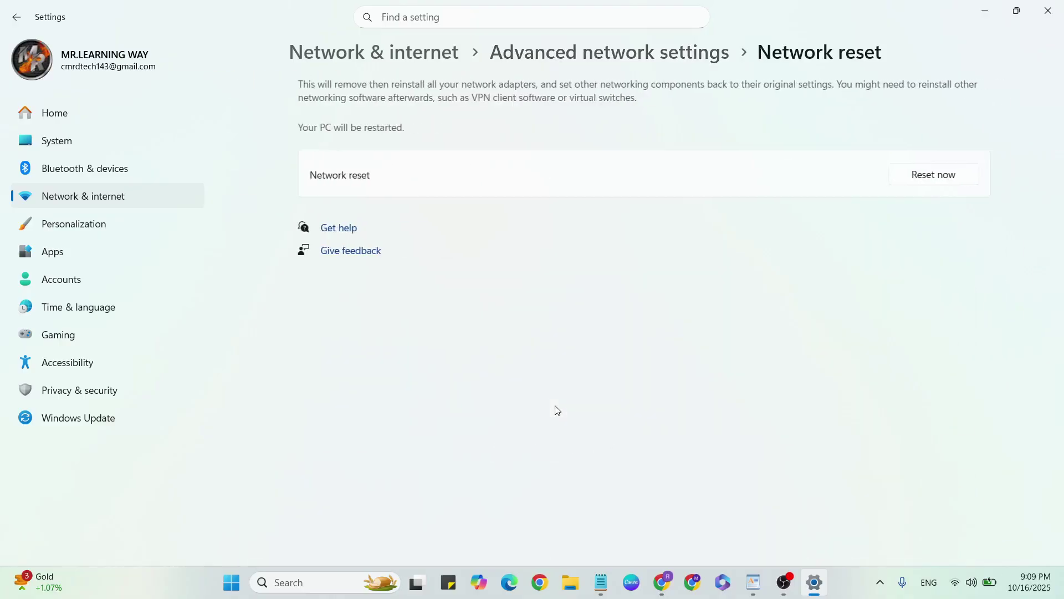
{"action": "left_click", "coordinate": [937, 176]}
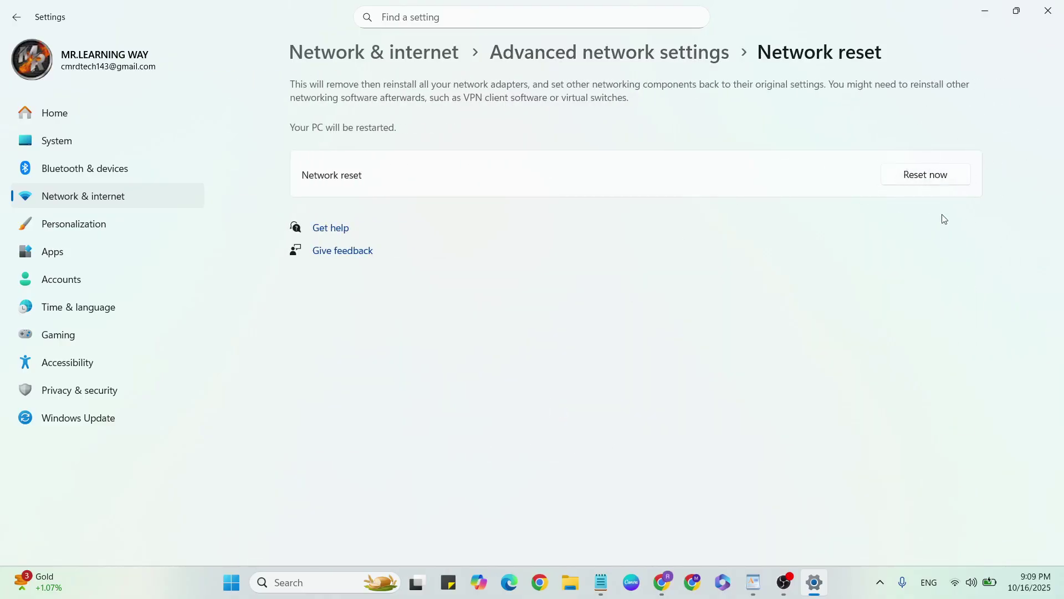
{"action": "left_click", "coordinate": [924, 187]}
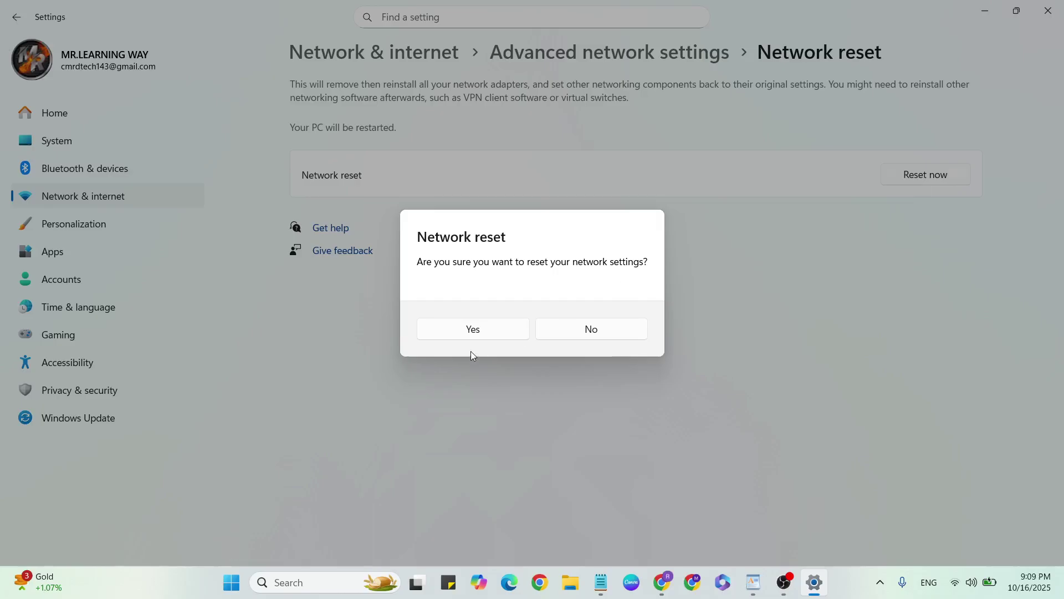
{"action": "left_click", "coordinate": [472, 333]}
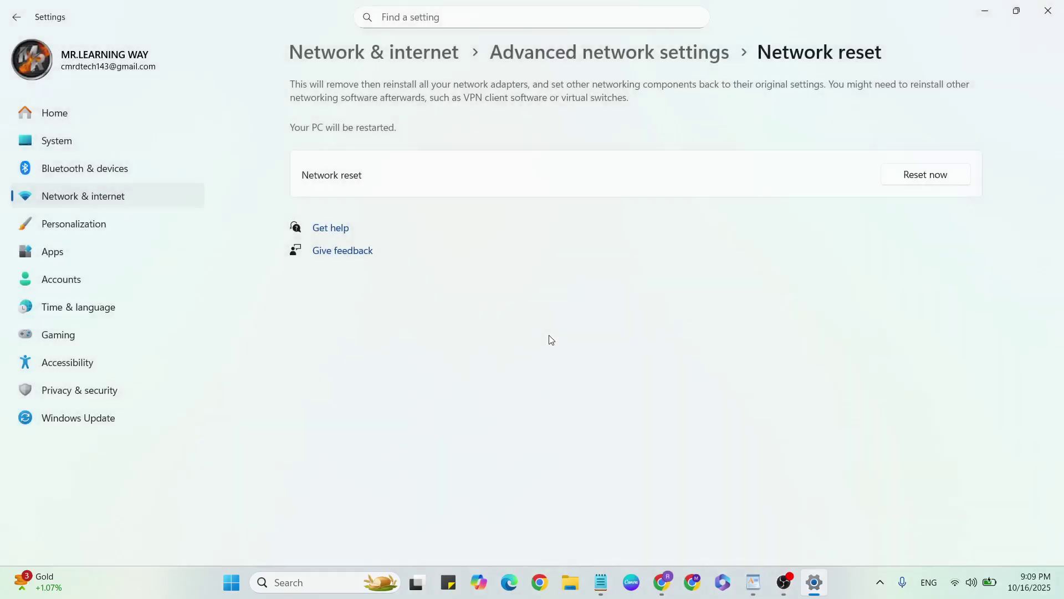
Close Settings and briefly check the fix-steps notes
{"action": "left_click", "coordinate": [1048, 10]}
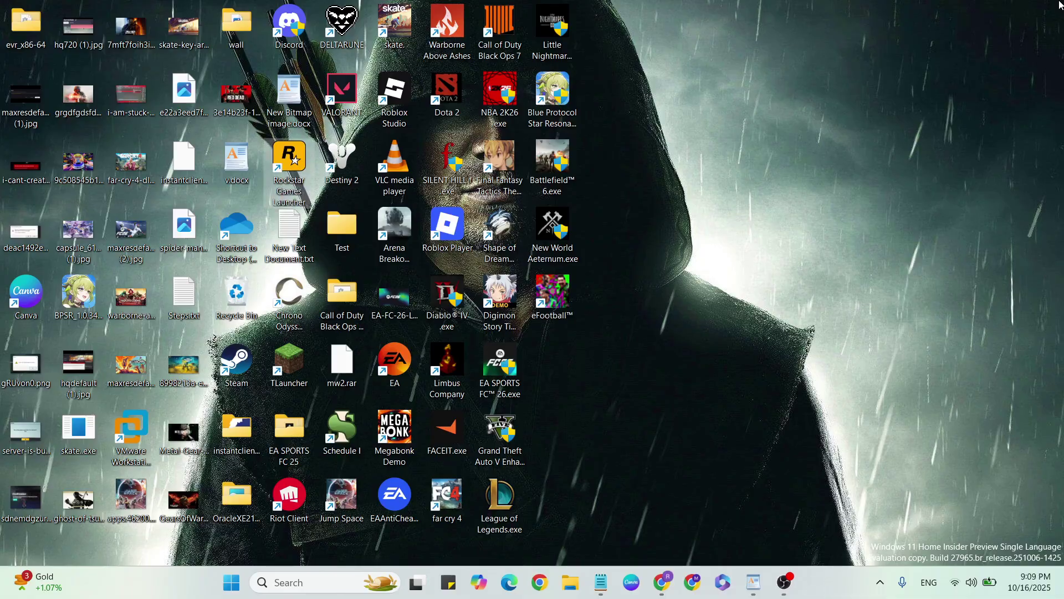
{"action": "left_click", "coordinate": [778, 582]}
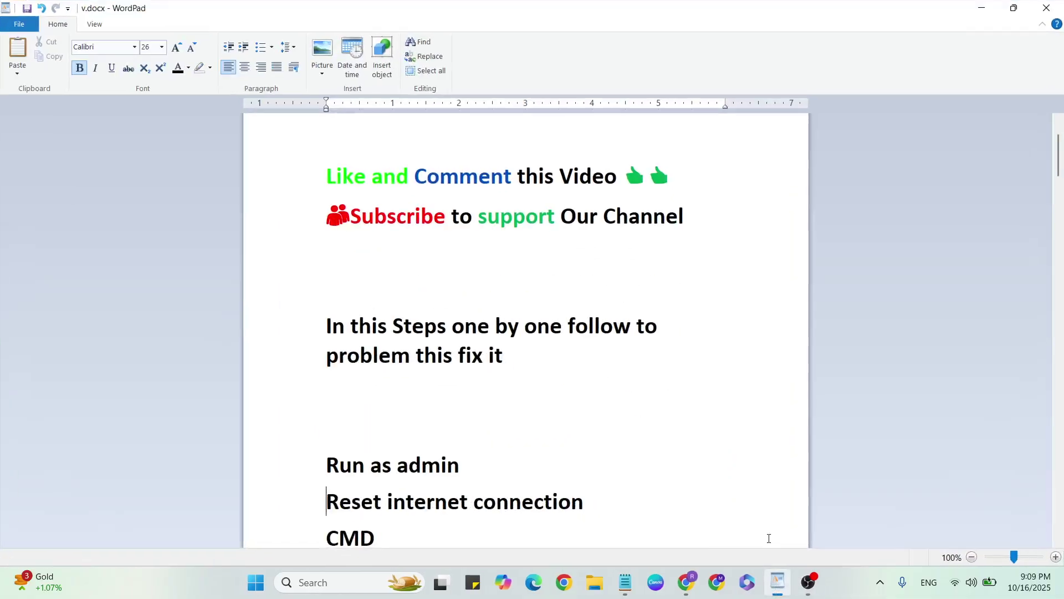
{"action": "left_click", "coordinate": [778, 582]}
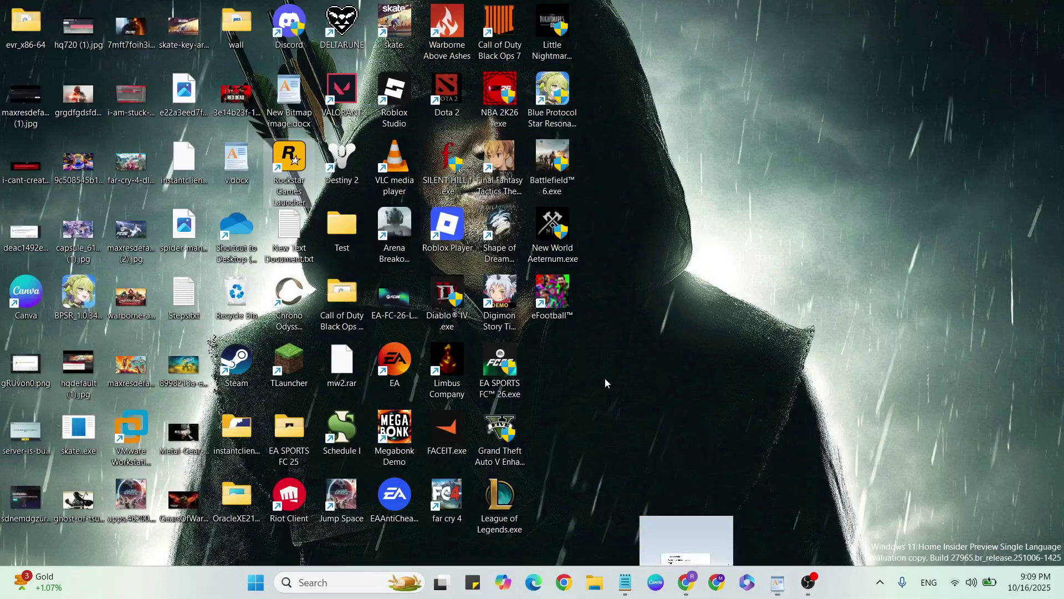
Open a regular Command Prompt from a 'cmd' search, then close it
{"action": "left_click", "coordinate": [324, 582]}
{"action": "type", "text": "cmd"}
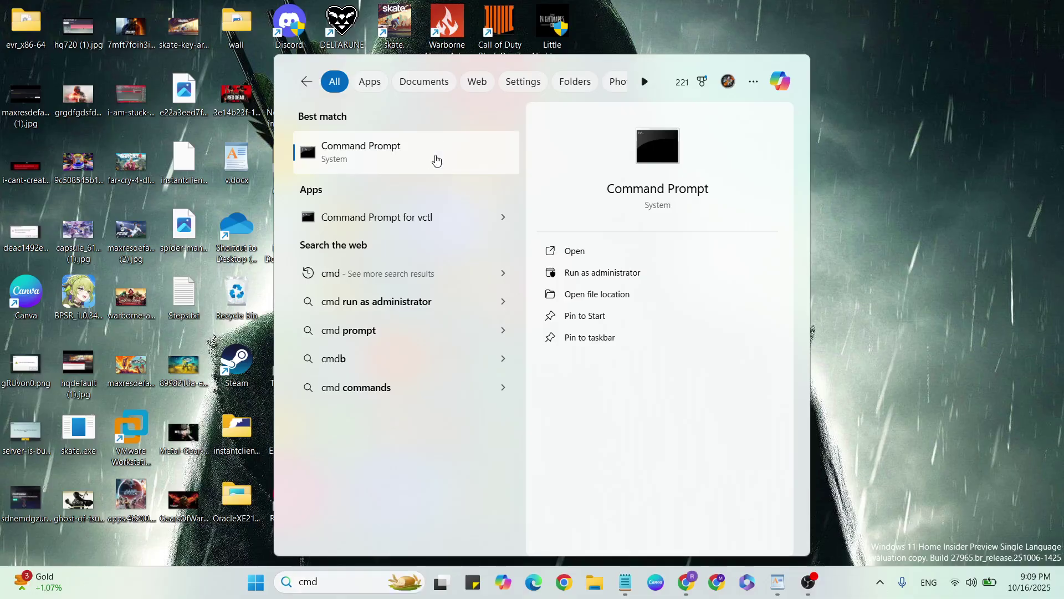
{"action": "left_click", "coordinate": [436, 151]}
{"action": "left_click", "coordinate": [688, 99]}
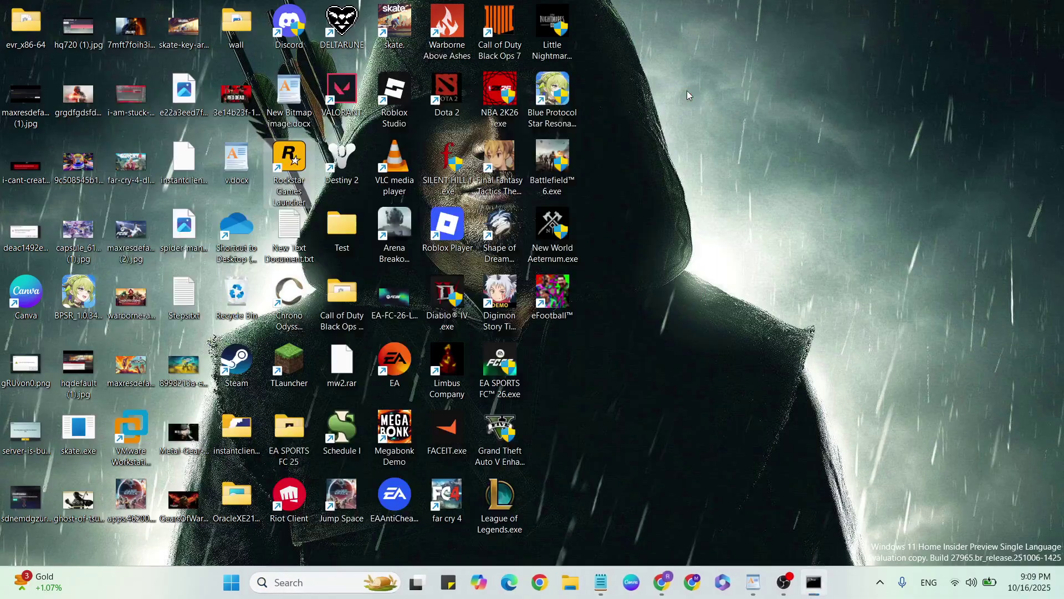
Search 'cmd' again and launch Command Prompt as administrator
{"action": "left_click", "coordinate": [324, 581]}
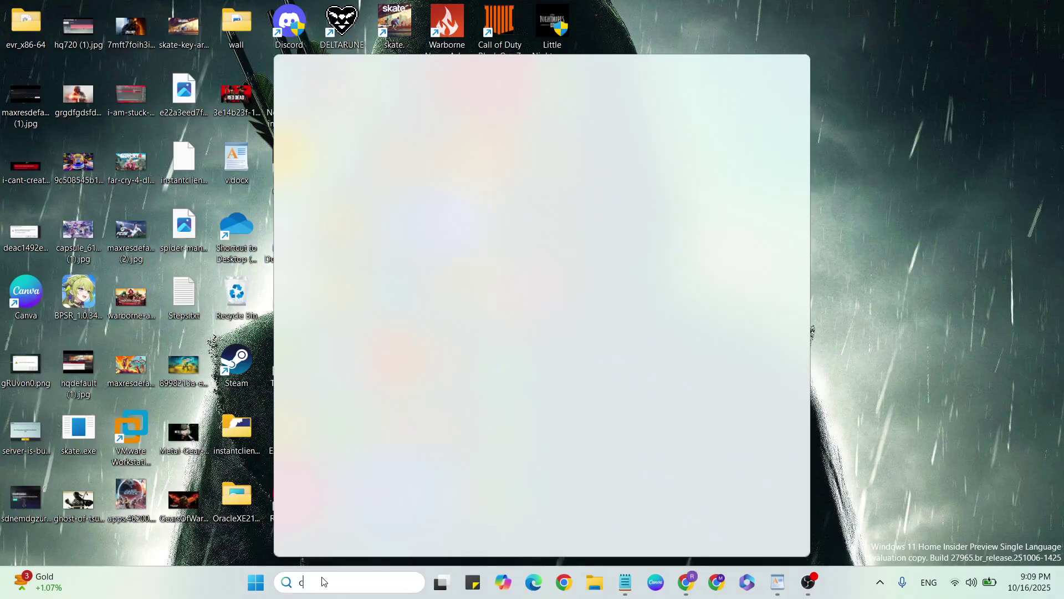
{"action": "type", "text": "cmd"}
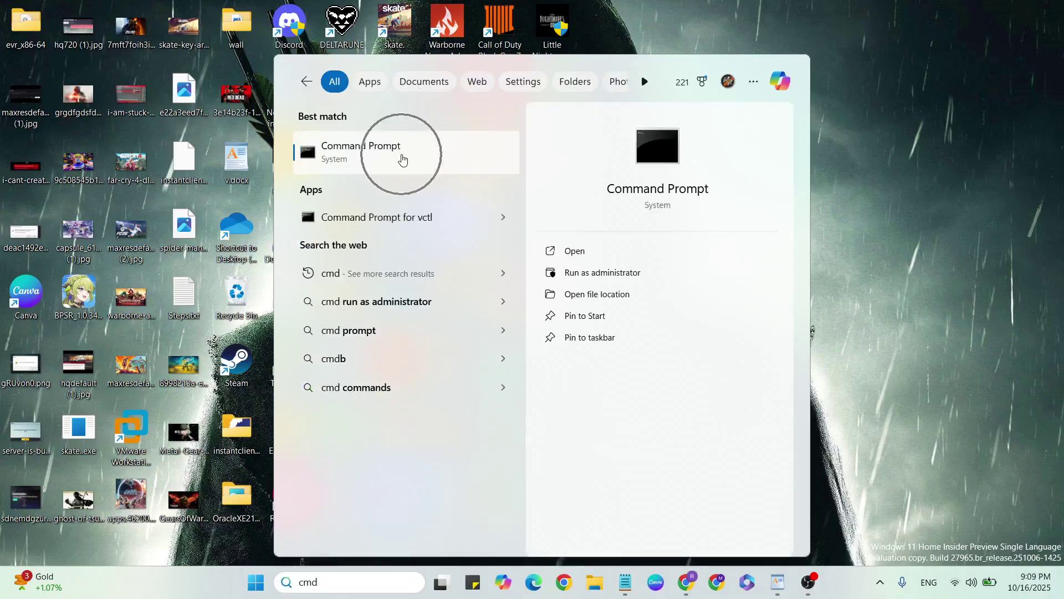
{"action": "right_click", "coordinate": [404, 154]}
{"action": "left_click", "coordinate": [439, 175]}
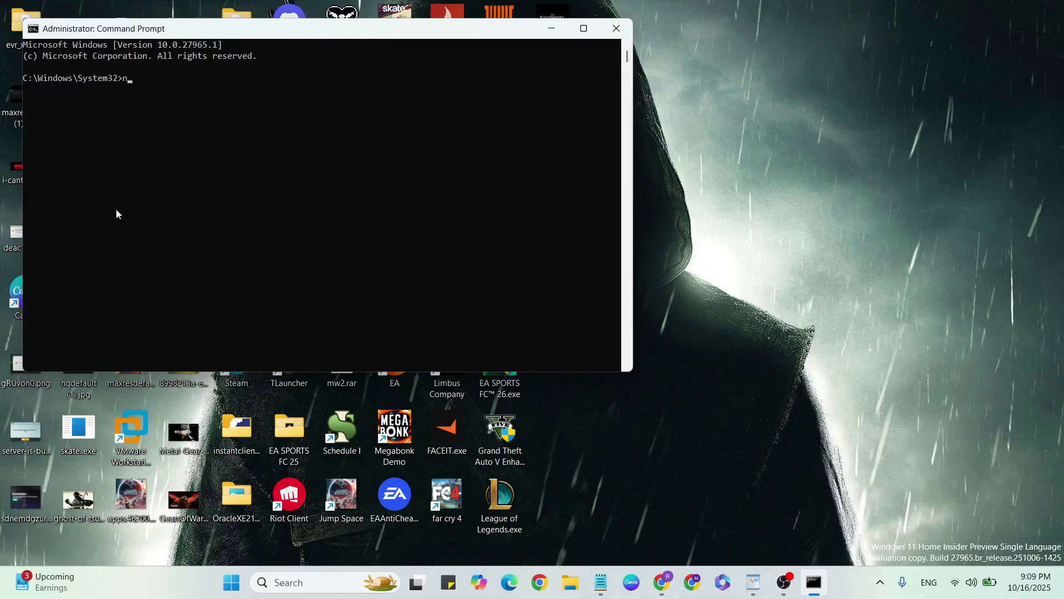
{"action": "type", "text": "ipconfig"}
{"action": "type", "text": " /flush"}
{"action": "type", "text": "dns"}
Run 'ipconfig /flushdns' and 'netsh winsock reset', correcting typos along the way
{"action": "key", "text": "Return"}
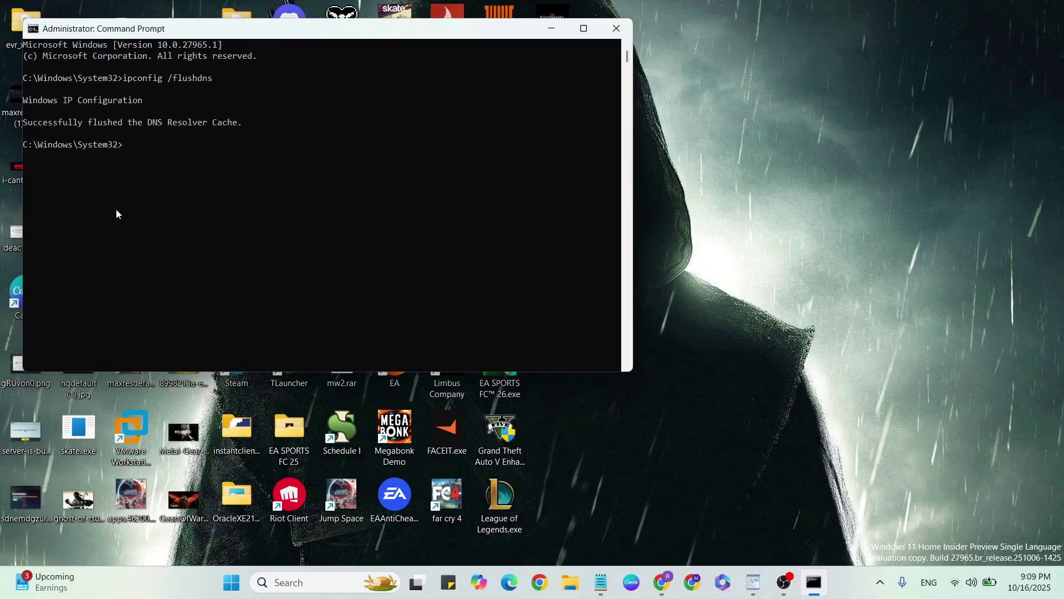
{"action": "type", "text": "netsh"}
{"action": "key", "text": "BackSpace"}
{"action": "key", "text": "BackSpace"}
{"action": "key", "text": "BackSpace"}
{"action": "type", "text": "h winsoack"}
{"action": "key", "text": "BackSpace"}
{"action": "key", "text": "BackSpace"}
{"action": "key", "text": "BackSpace"}
{"action": "type", "text": "ck"}
{"action": "type", "text": " reset"}
{"action": "key", "text": "Return"}
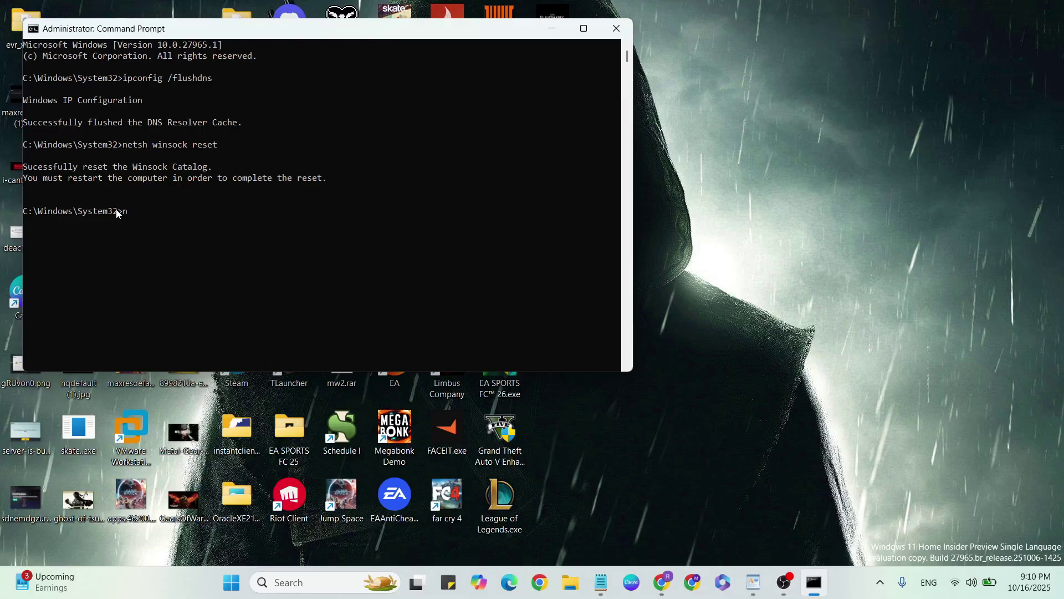
{"action": "type", "text": "sh"}
{"action": "type", "text": " int ip"}
{"action": "type", "text": " reset"}
Run 'netsh int ip reset', exit the prompt, and mark the CMD step in the notes
{"action": "key", "text": "Return"}
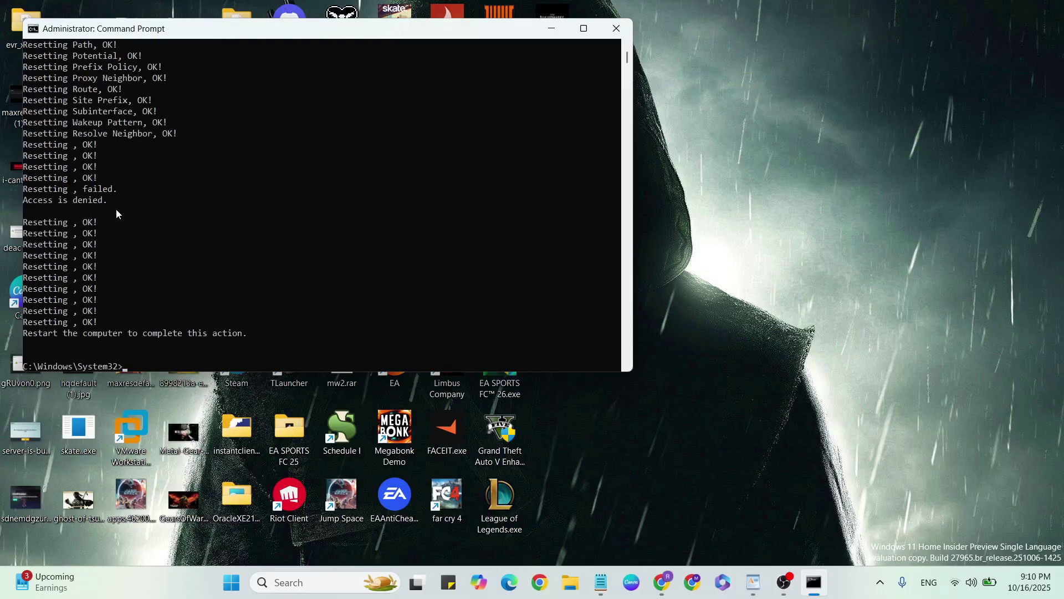
{"action": "type", "text": "exit"}
{"action": "key", "text": "Return"}
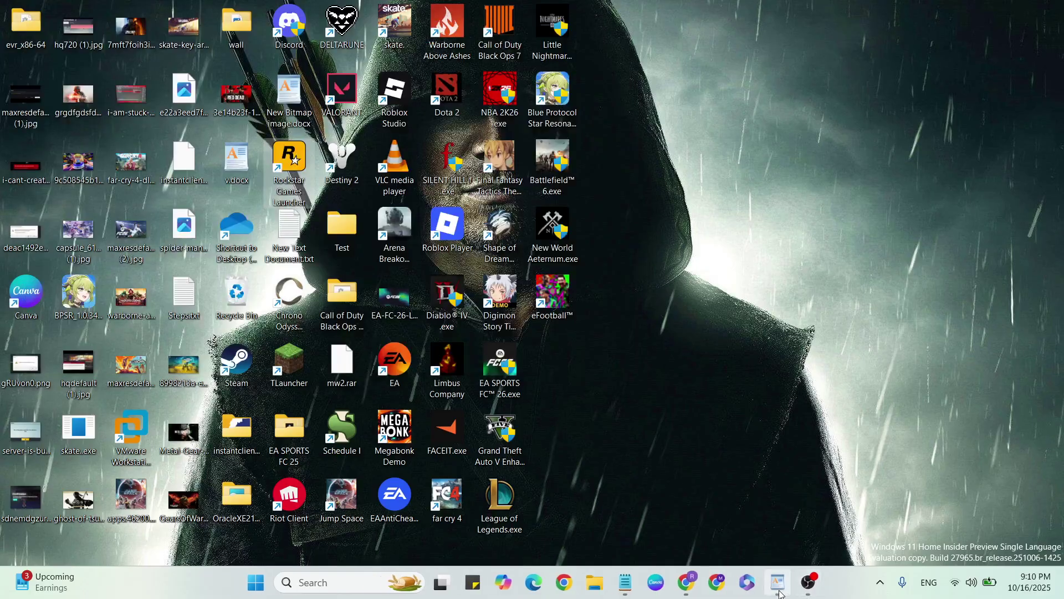
{"action": "left_click", "coordinate": [777, 582]}
{"action": "left_click", "coordinate": [398, 507]}
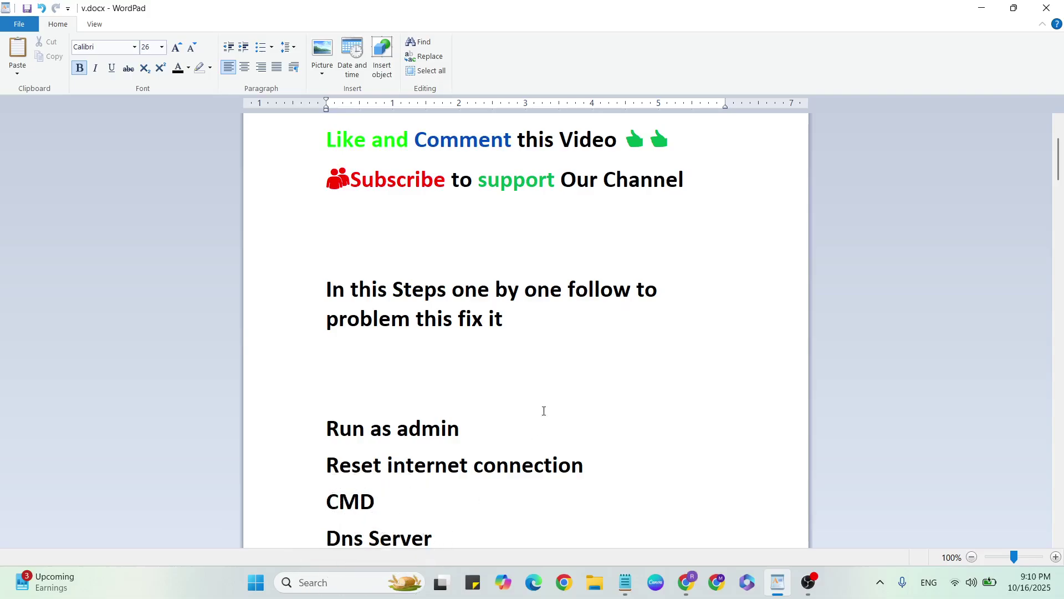
{"action": "left_click", "coordinate": [777, 582]}
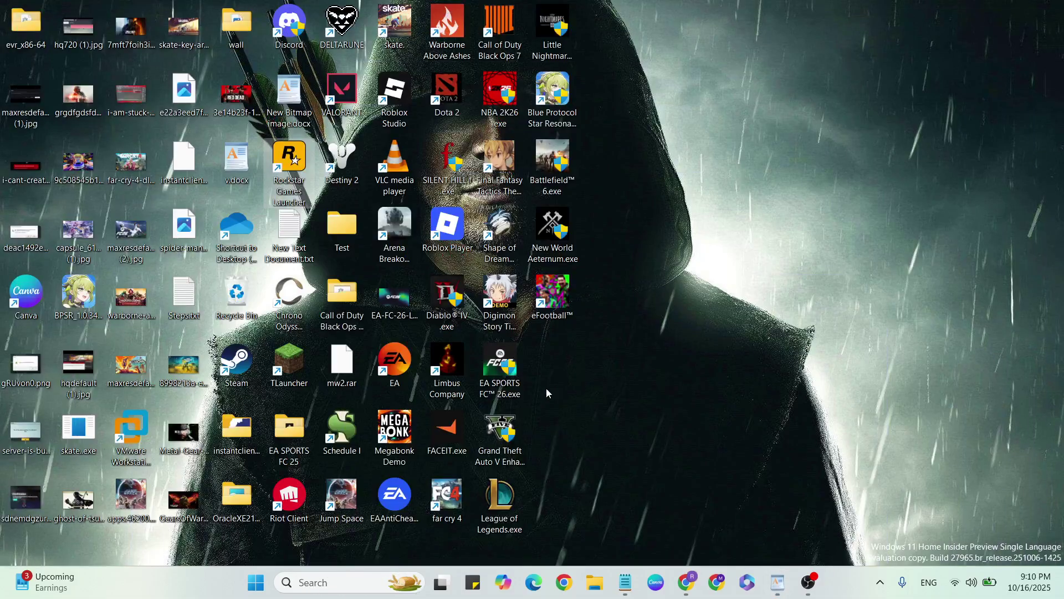
Search 'control' and open Network and Sharing Center's adapter settings list
{"action": "left_click", "coordinate": [331, 583]}
{"action": "type", "text": "control"}
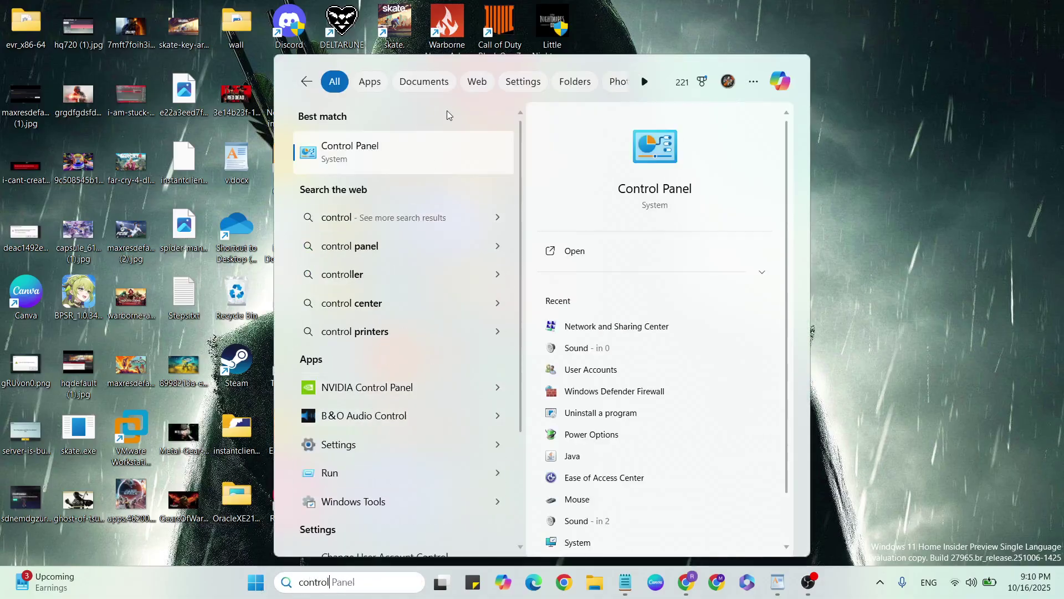
{"action": "left_click", "coordinate": [416, 152]}
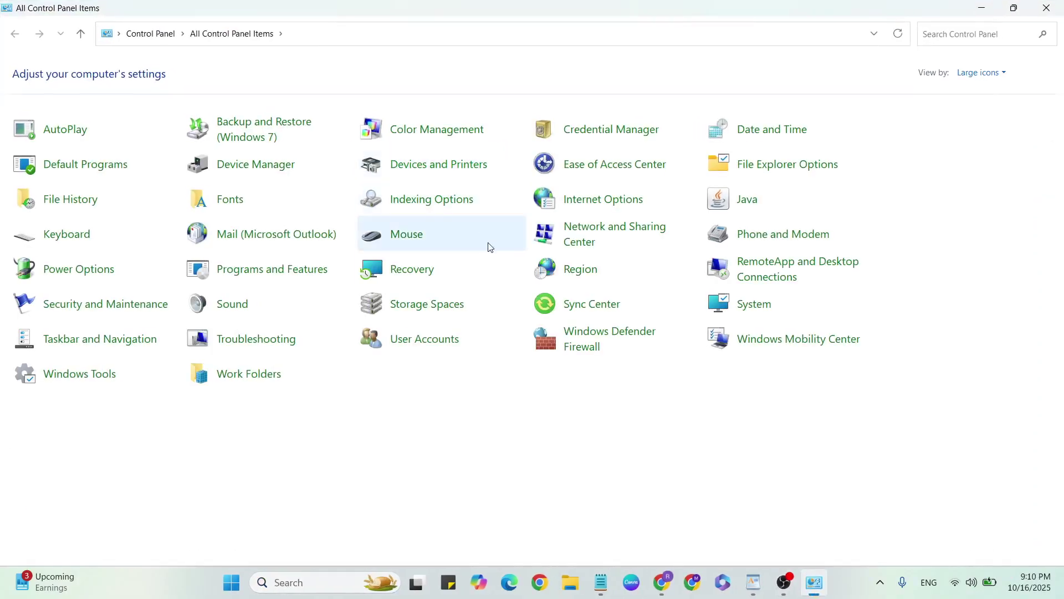
{"action": "left_click", "coordinate": [573, 239]}
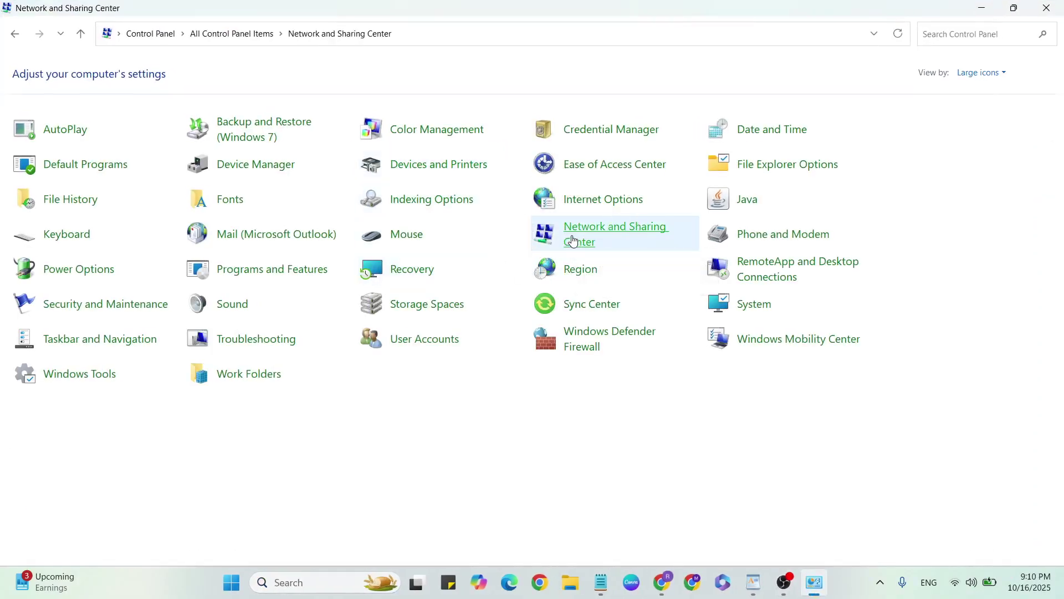
{"action": "left_click", "coordinate": [62, 93]}
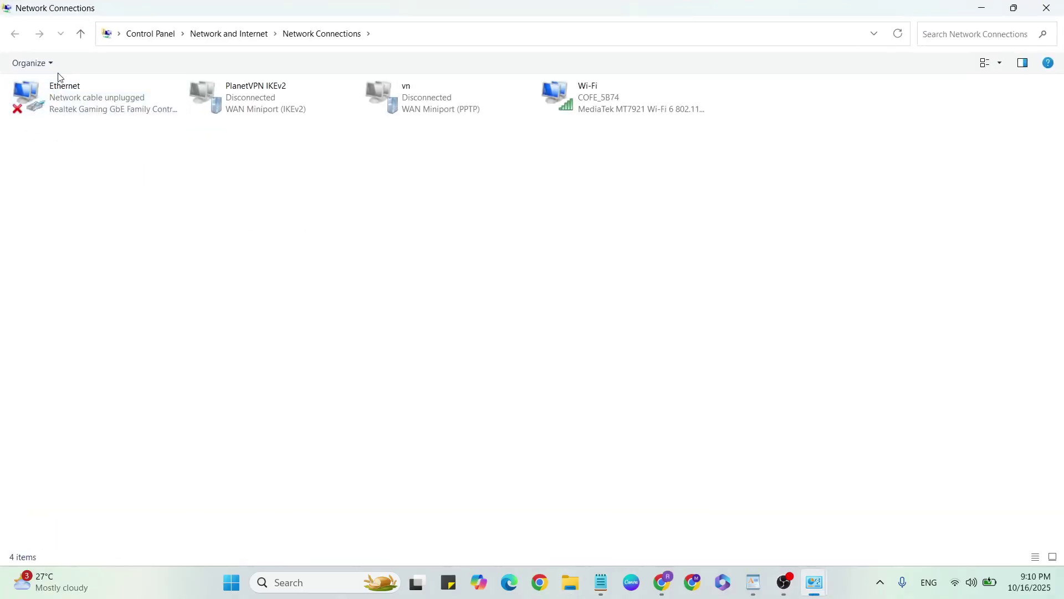
Open the Internet Protocol Version 4 properties of the Wi-Fi connection
{"action": "left_click", "coordinate": [602, 102]}
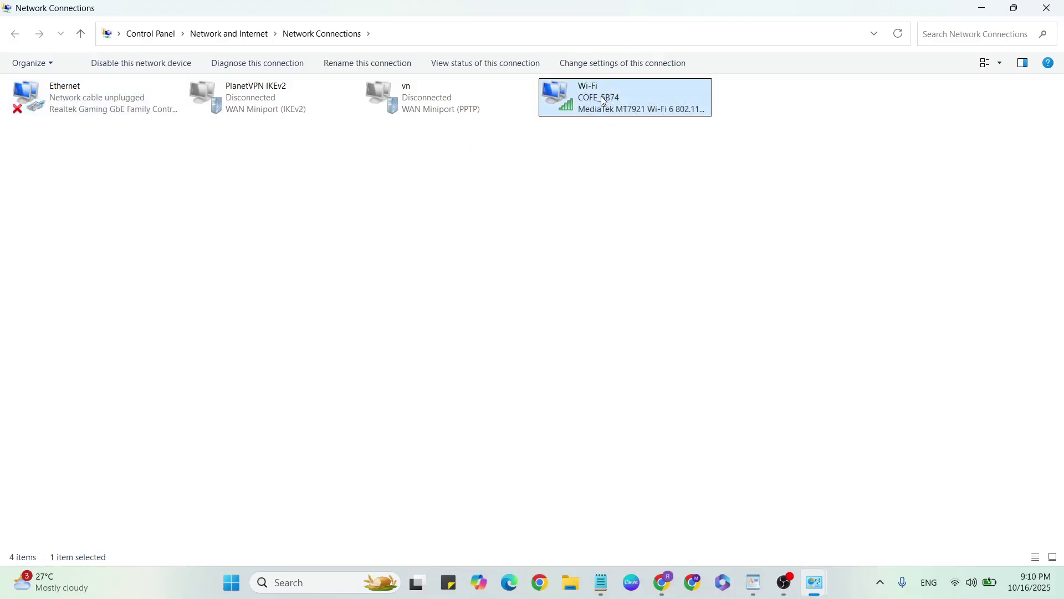
{"action": "right_click", "coordinate": [603, 102]}
{"action": "left_click", "coordinate": [650, 258]}
{"action": "left_click", "coordinate": [125, 222]}
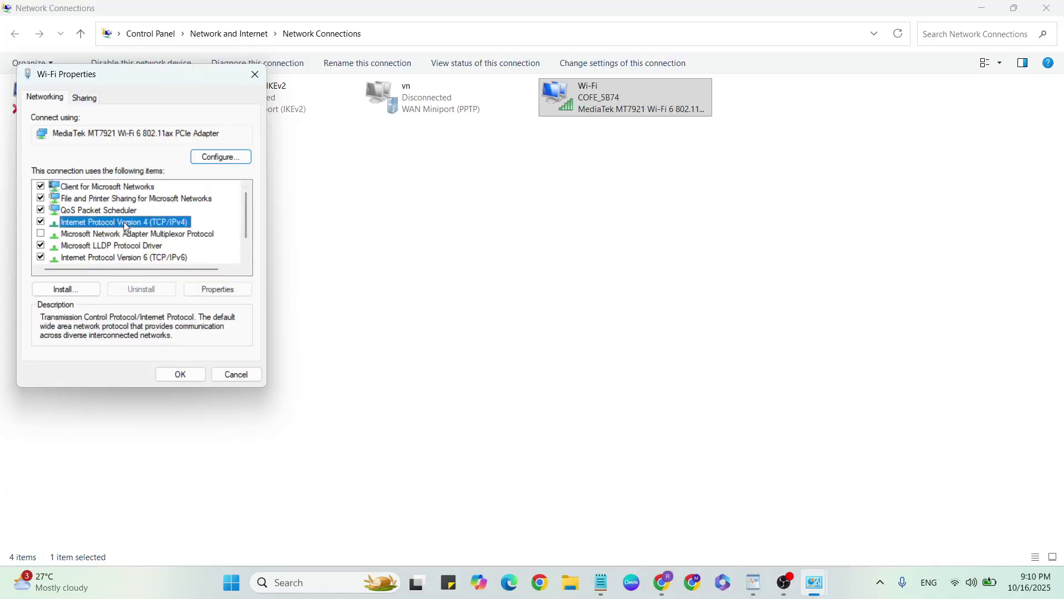
{"action": "left_click", "coordinate": [221, 289]}
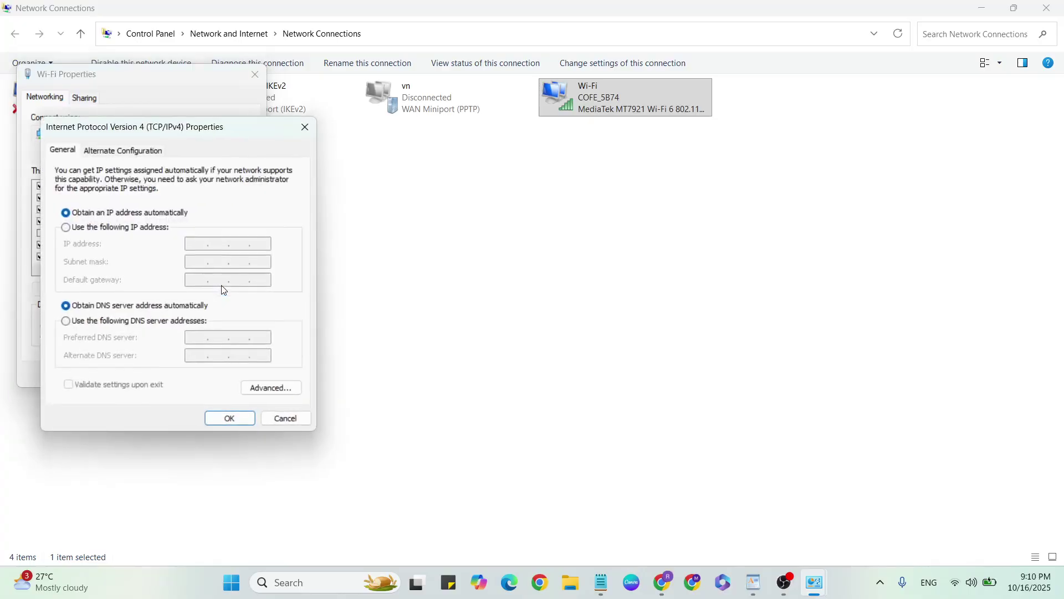
Set DNS servers 8.8.8.8 and 8.8.4.4, then close the dialogs and Network Connections
{"action": "left_click", "coordinate": [66, 322]}
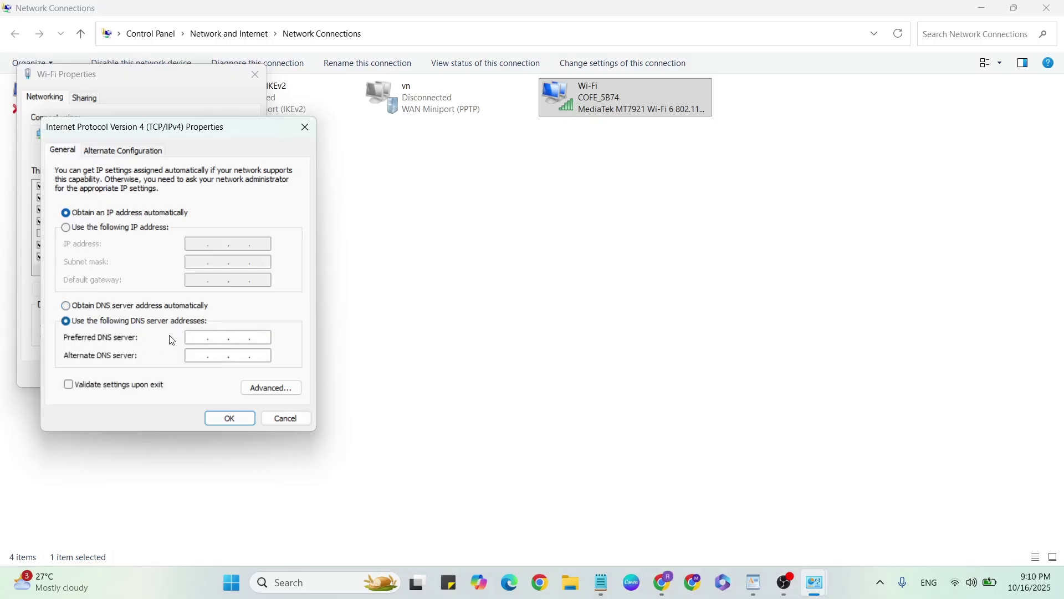
{"action": "type", "text": "8.8.4.4"}
{"action": "left_click", "coordinate": [230, 418]}
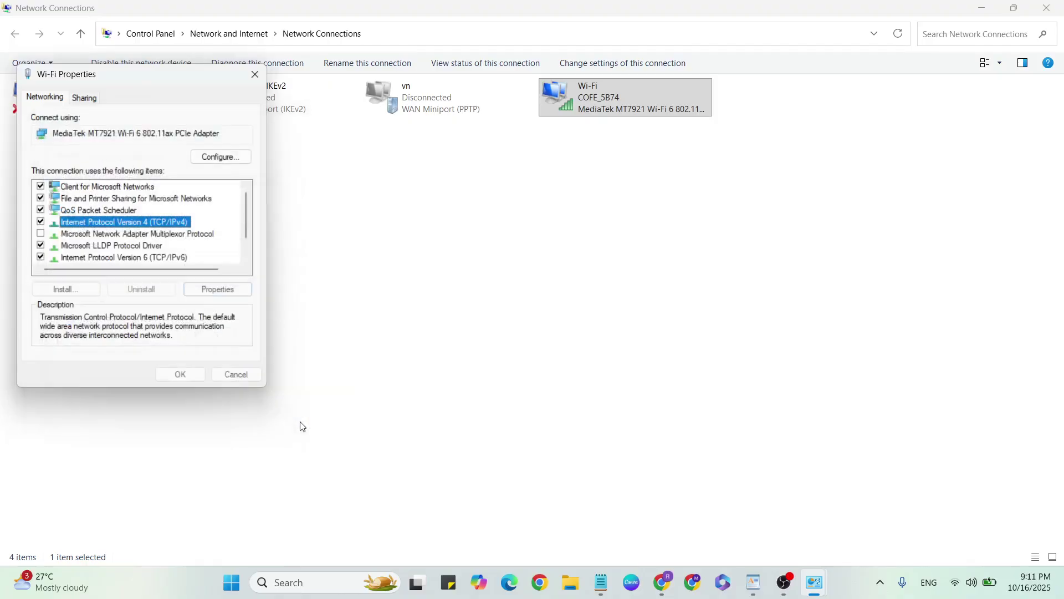
{"action": "left_click", "coordinate": [236, 374]}
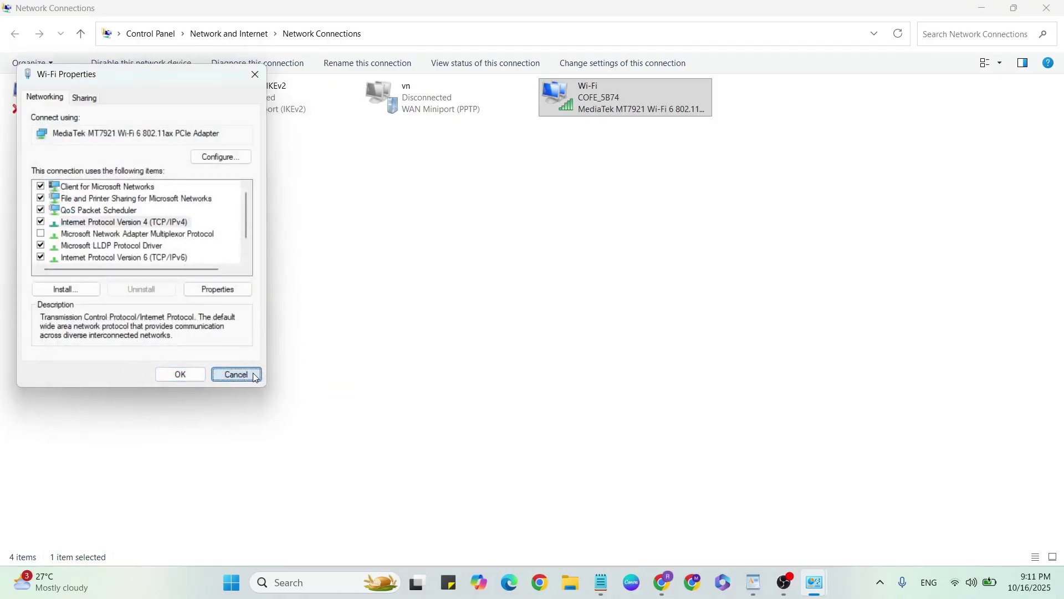
{"action": "left_click", "coordinate": [1046, 7]}
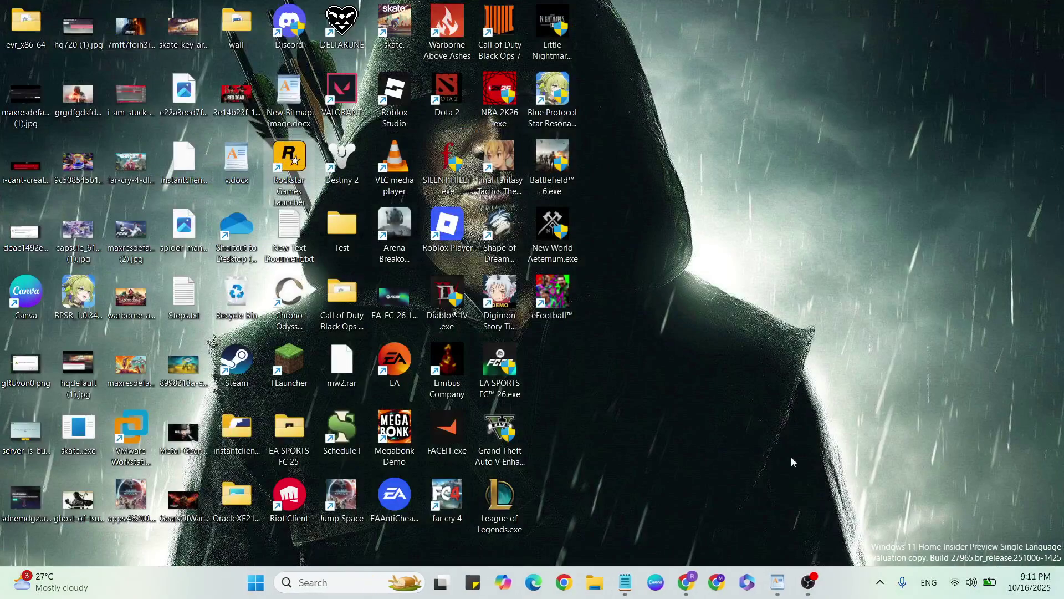
Mark the Local file delete step in the checklist notes
{"action": "left_click", "coordinate": [784, 582]}
{"action": "scroll", "coordinate": [441, 498], "scroll_direction": "down", "scroll_amount": 2}
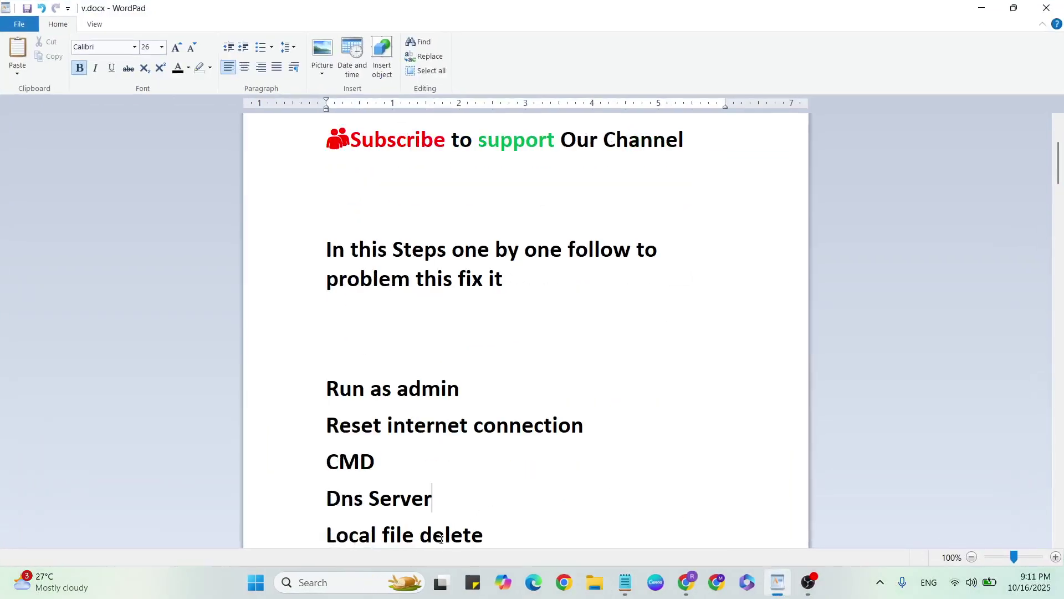
{"action": "left_click", "coordinate": [431, 522]}
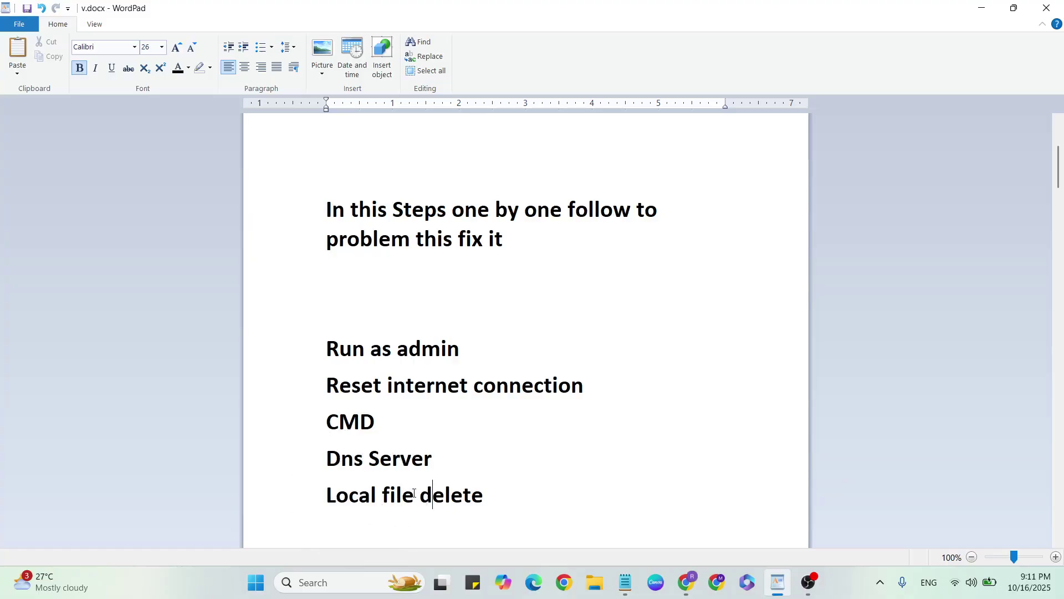
{"action": "left_click", "coordinate": [783, 582]}
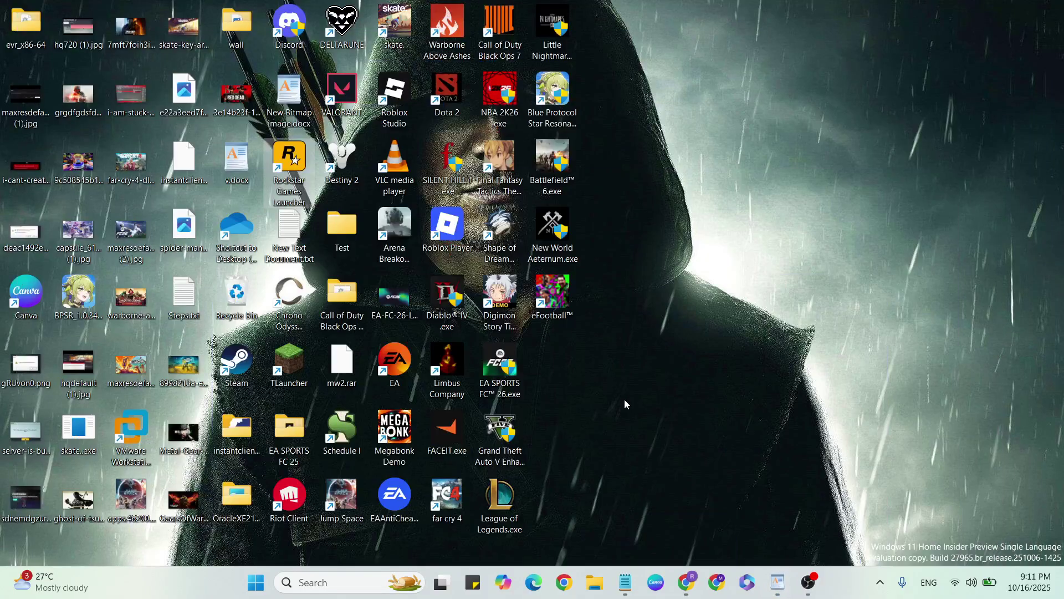
Run %localappdata% from the Win+X Run prompt to open AppData\Local
{"action": "key", "text": "super+x"}
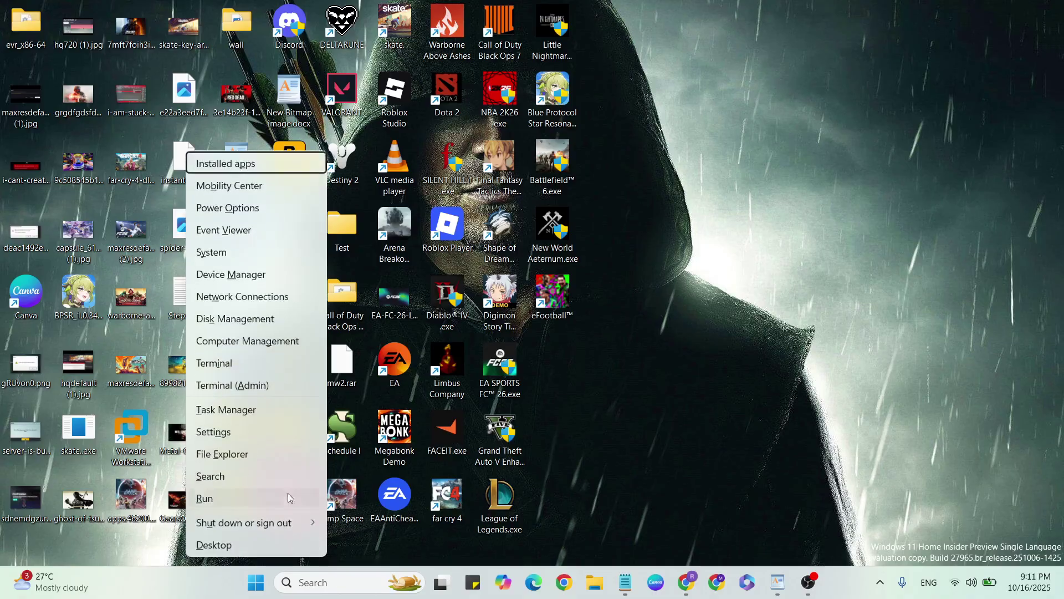
{"action": "left_click", "coordinate": [278, 497]}
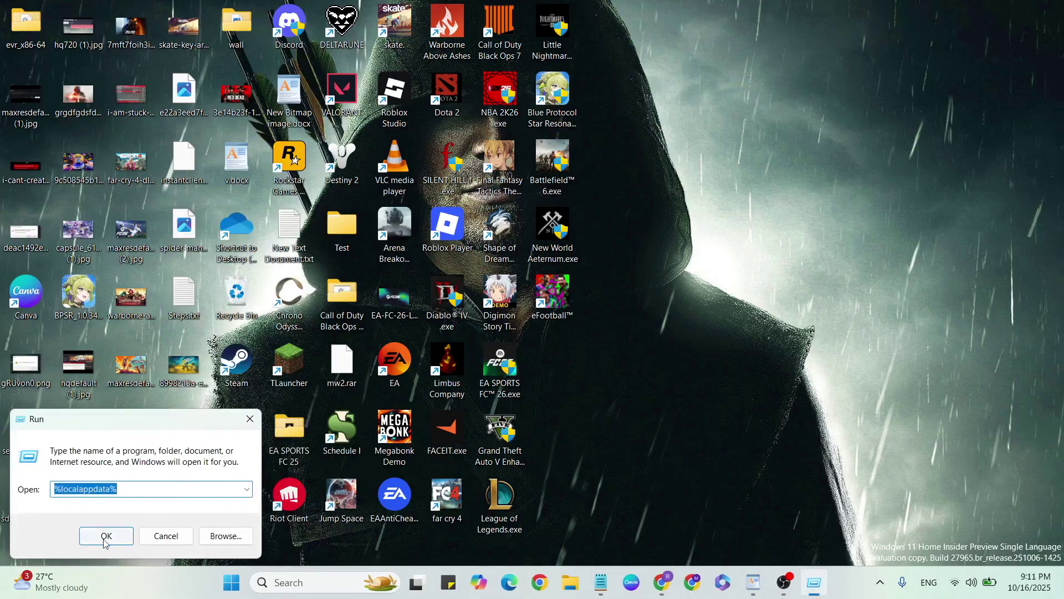
{"action": "left_click", "coordinate": [171, 487]}
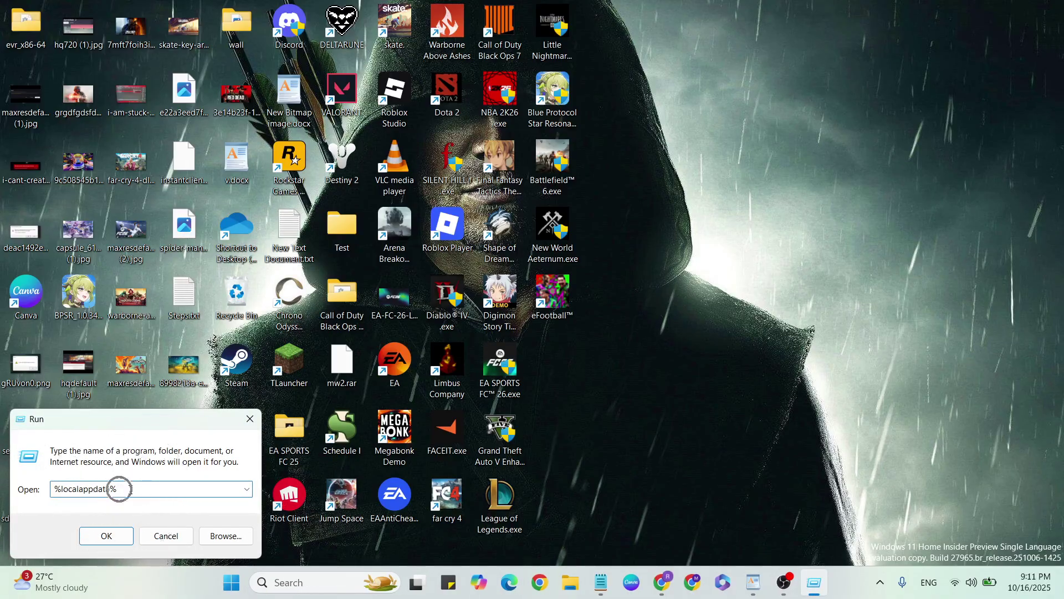
{"action": "left_click", "coordinate": [106, 536]}
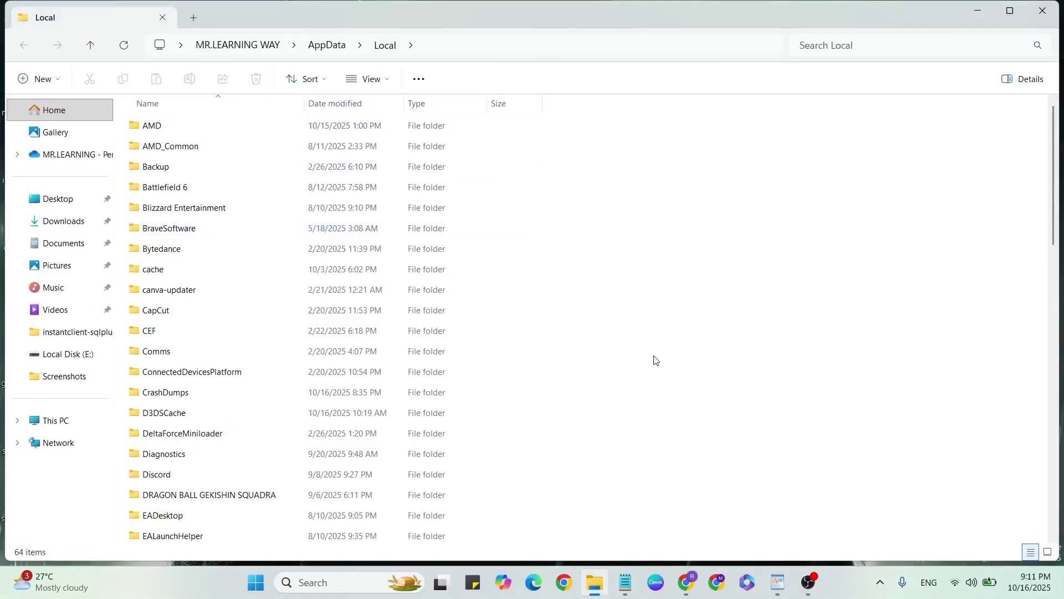
{"action": "scroll", "coordinate": [655, 360], "scroll_direction": "down", "scroll_amount": 4}
{"action": "scroll", "coordinate": [654, 360], "scroll_direction": "down", "scroll_amount": 4}
{"action": "scroll", "coordinate": [654, 360], "scroll_direction": "down", "scroll_amount": 3}
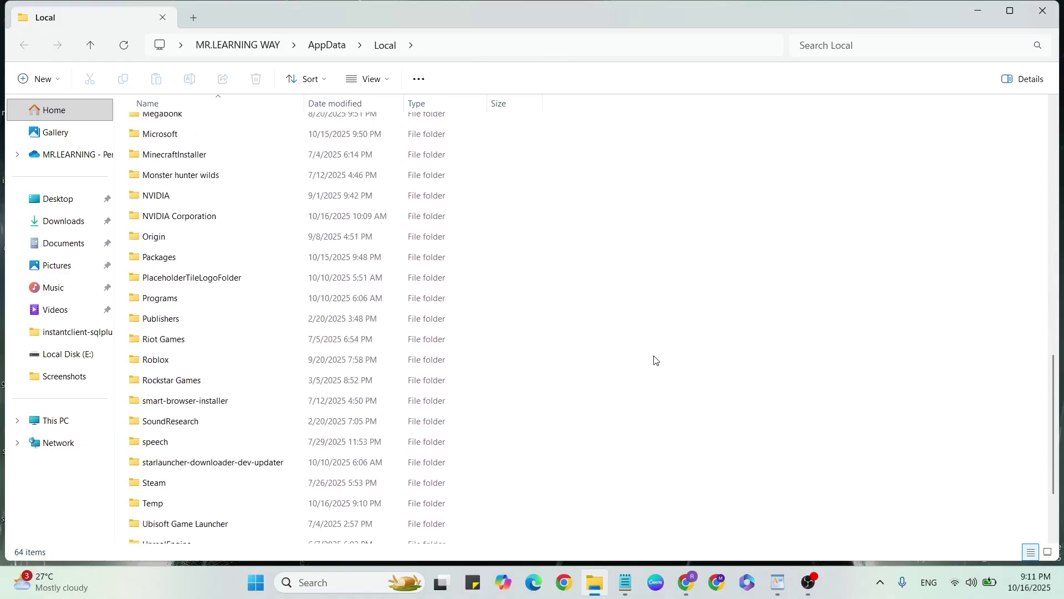
{"action": "scroll", "coordinate": [654, 361], "scroll_direction": "down", "scroll_amount": 3}
{"action": "scroll", "coordinate": [654, 360], "scroll_direction": "down", "scroll_amount": 2}
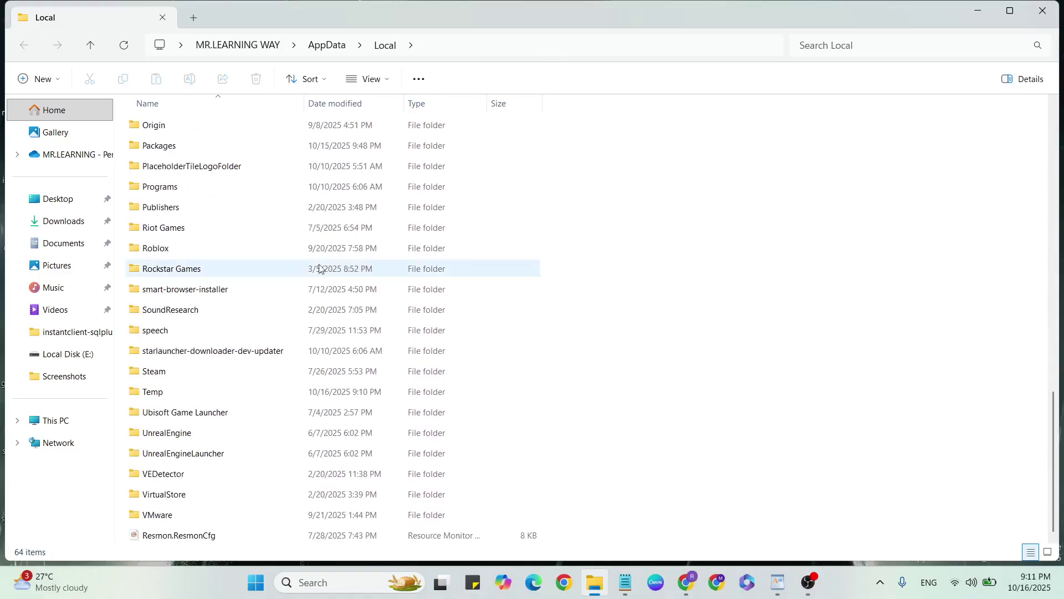
Browse to Rockstar Games\Launcher\CrashLogs, select the metadata file, and close File Explorer
{"action": "double_click", "coordinate": [250, 275]}
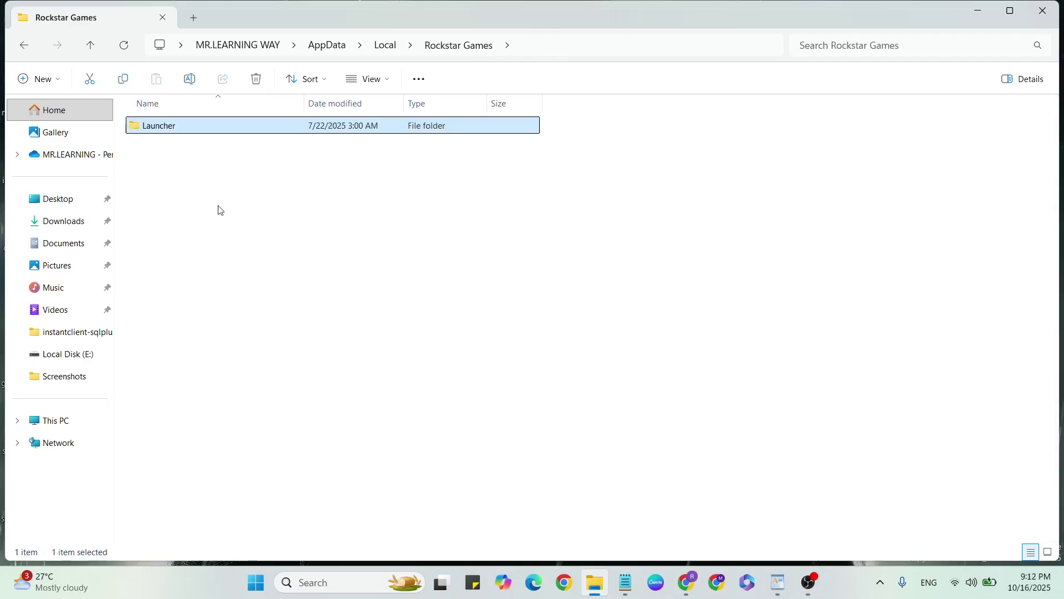
{"action": "double_click", "coordinate": [214, 126]}
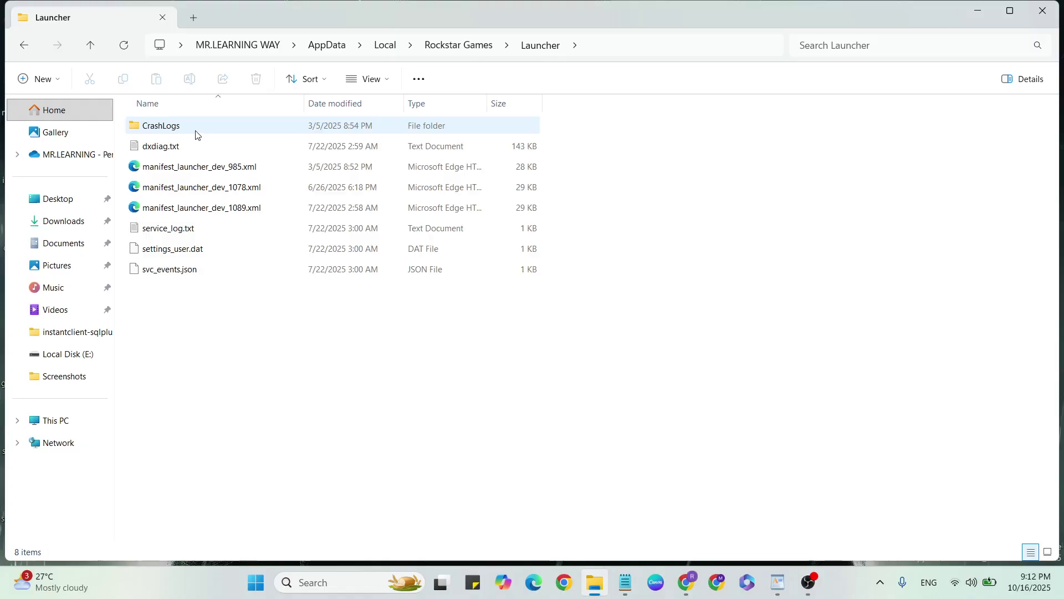
{"action": "double_click", "coordinate": [197, 126]}
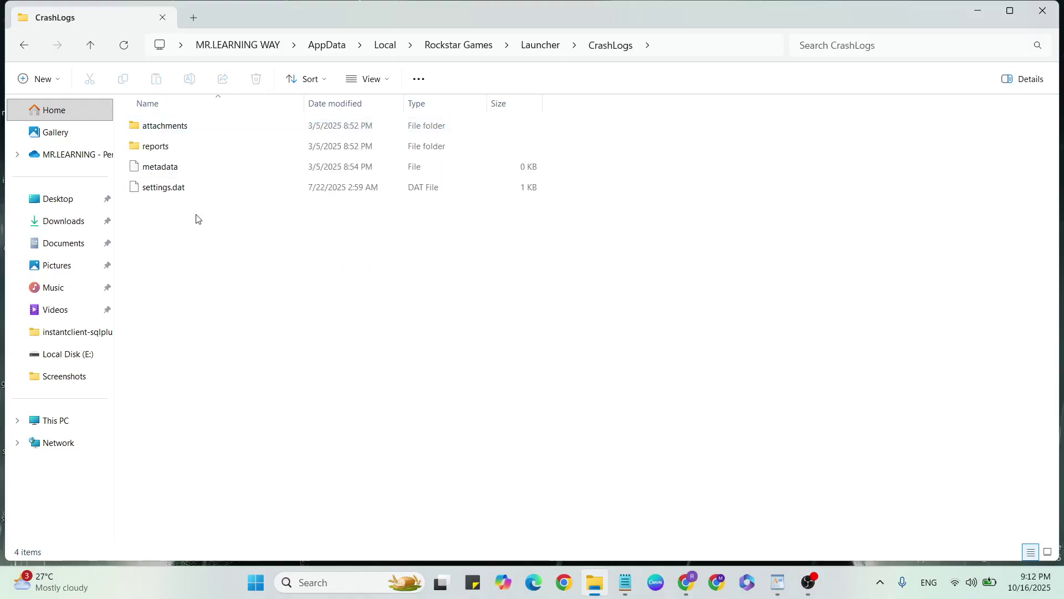
{"action": "left_click", "coordinate": [195, 218]}
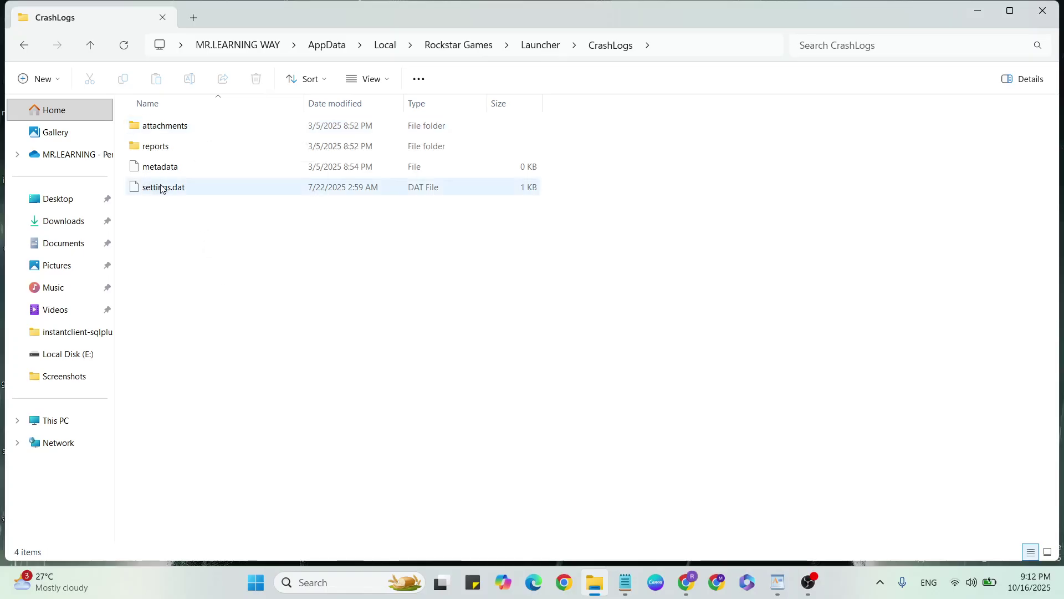
{"action": "left_click", "coordinate": [167, 166]}
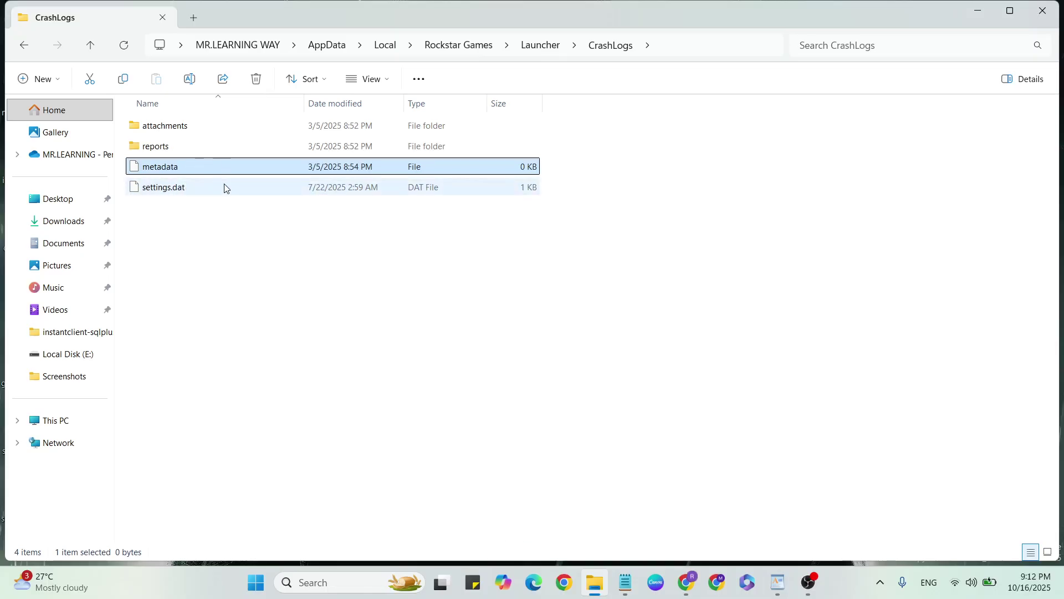
{"action": "left_click", "coordinate": [1043, 10]}
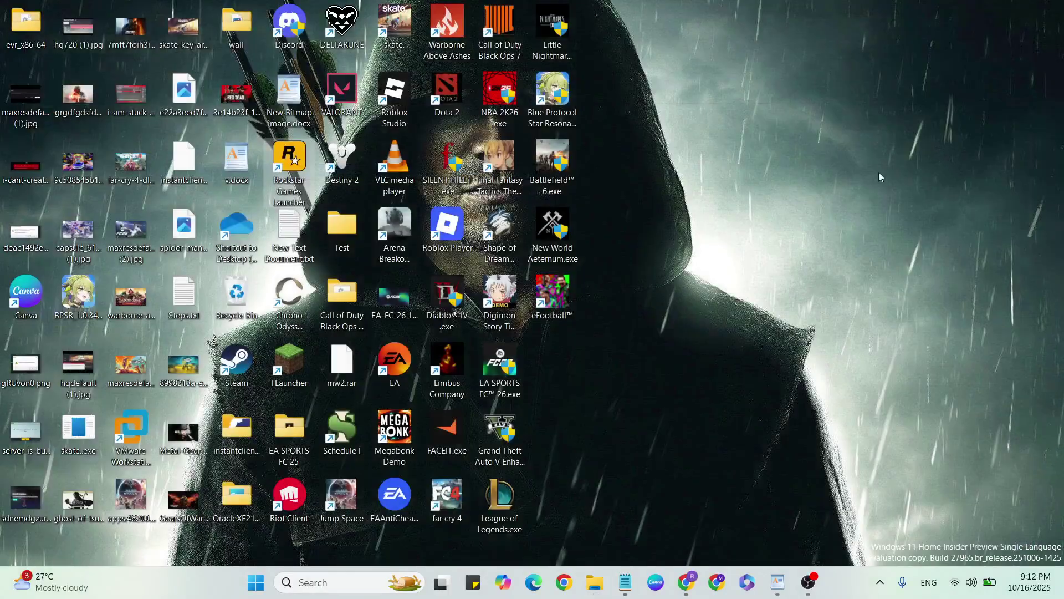
Reopen the WordPad checklist and read past 'Local file delete' to the restart advice and Like/Comment sign-off
{"action": "left_click", "coordinate": [777, 583]}
{"action": "left_click", "coordinate": [517, 484]}
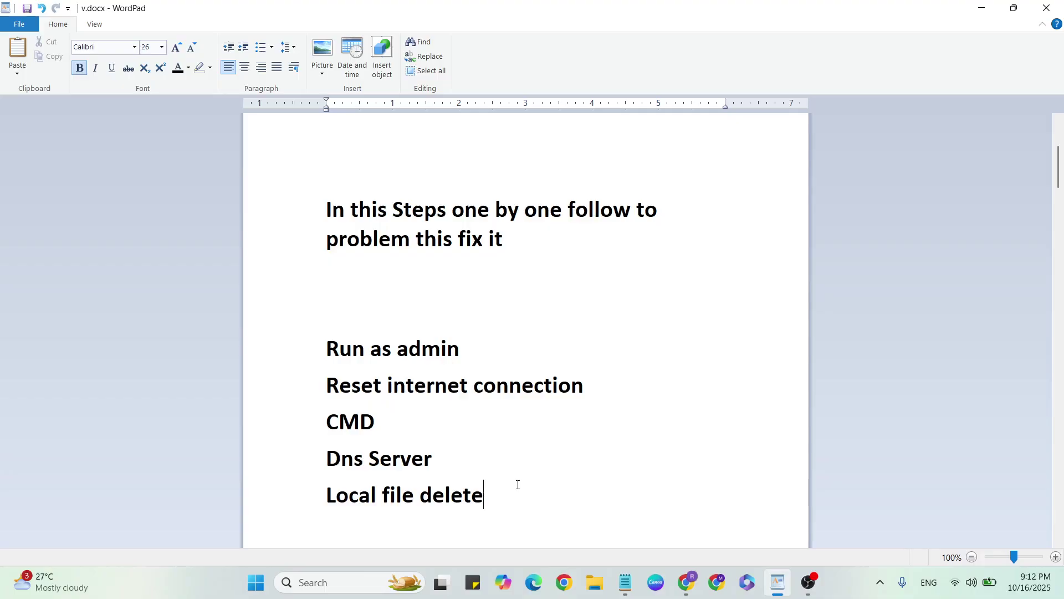
{"action": "key", "text": "Down"}
{"action": "key", "text": "Down"}
{"action": "key", "text": "Down"}
{"action": "key", "text": "Down"}
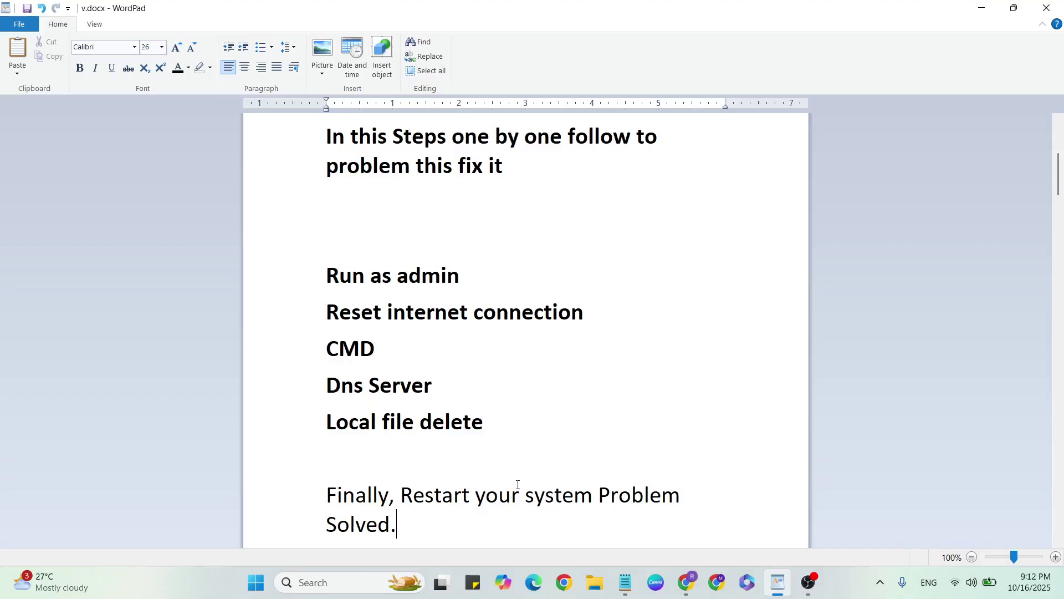
{"action": "key", "text": "Down"}
{"action": "key", "text": "Down"}
{"action": "key", "text": "Down"}
{"action": "key", "text": "Down"}
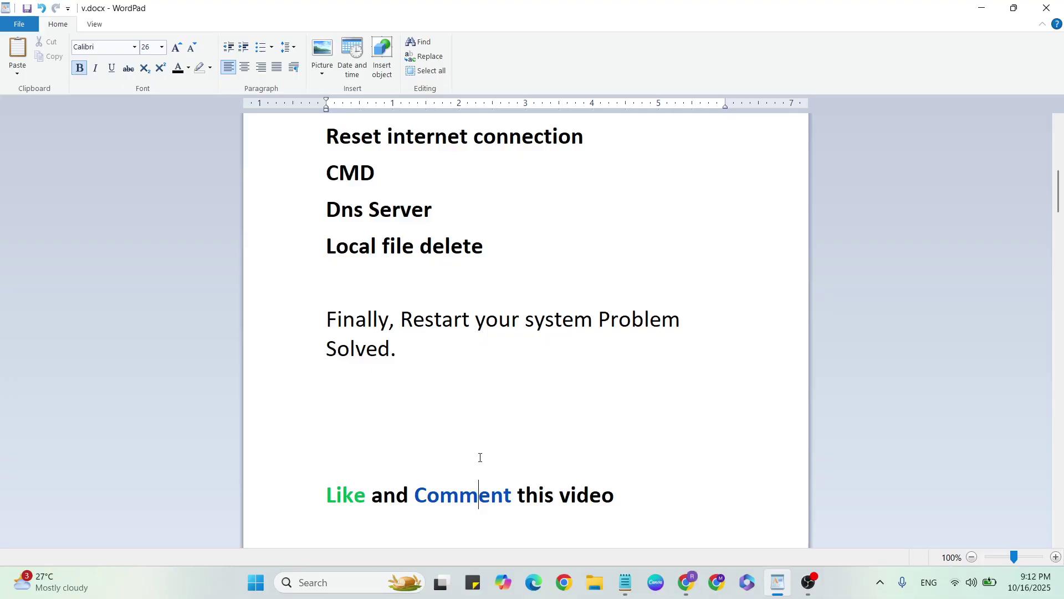
{"action": "key", "text": "Down"}
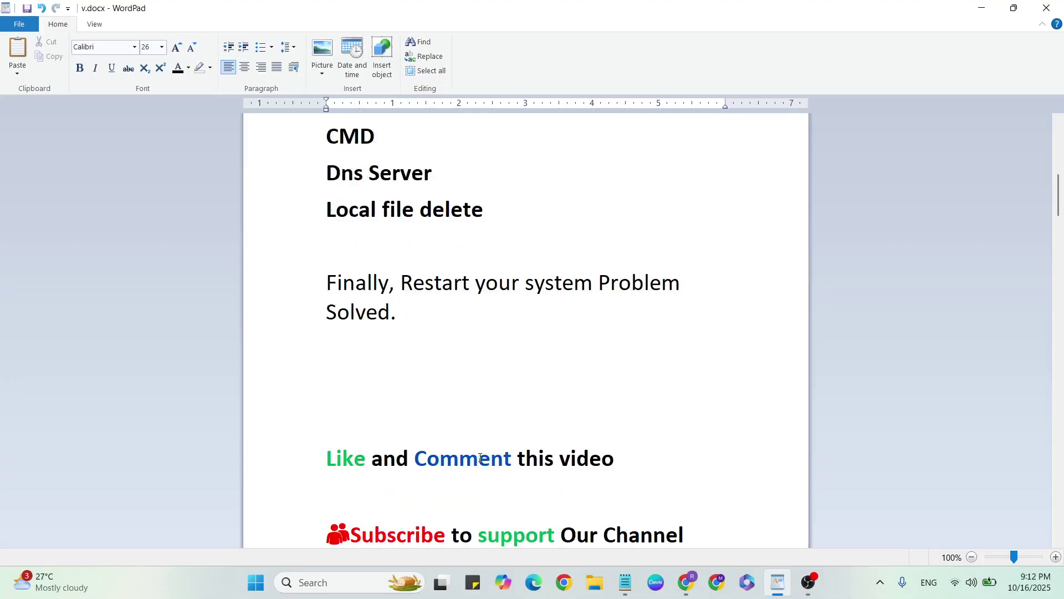